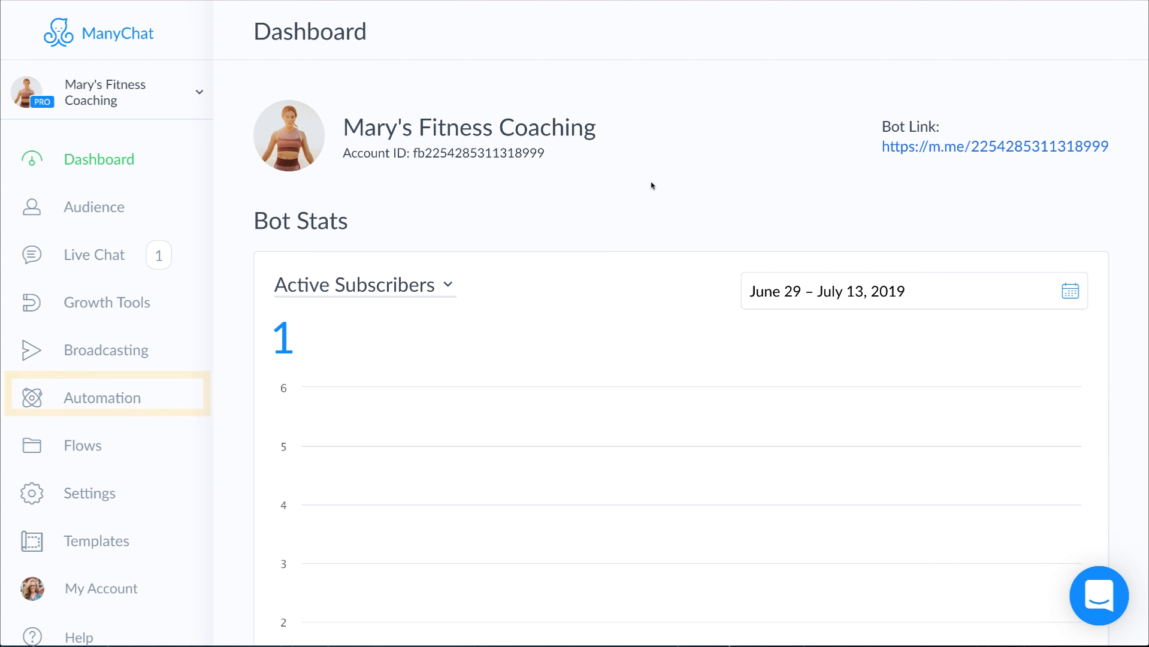
Open the Welcome Message flow from Automation and select its starting step.
left_click(88, 400)
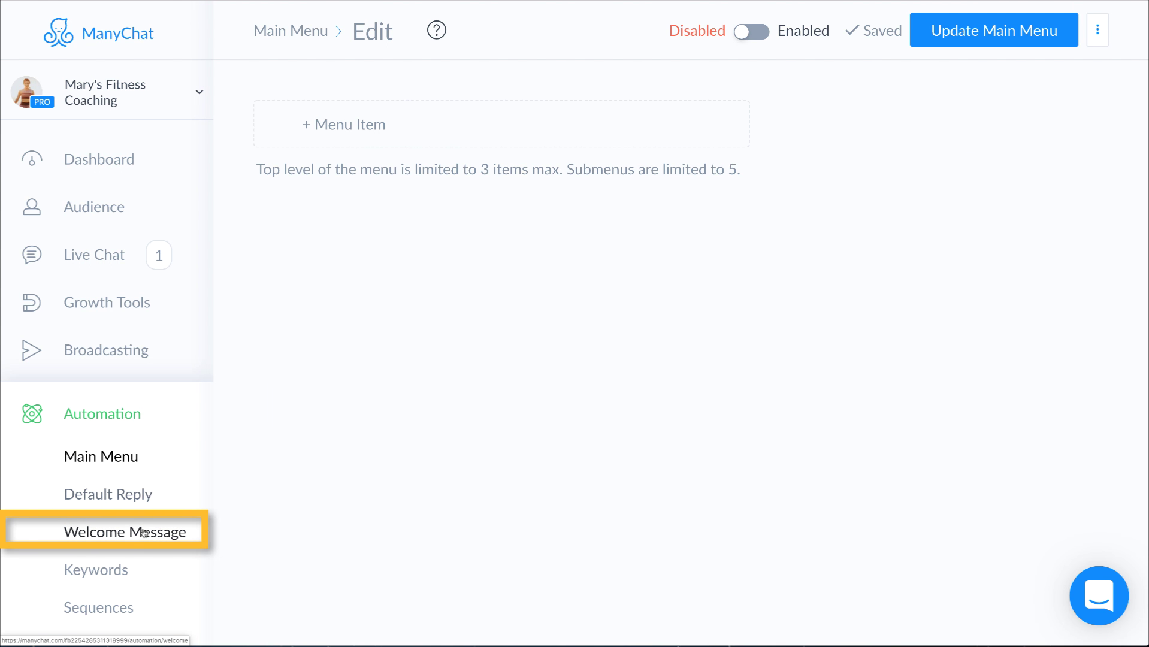
left_click(124, 532)
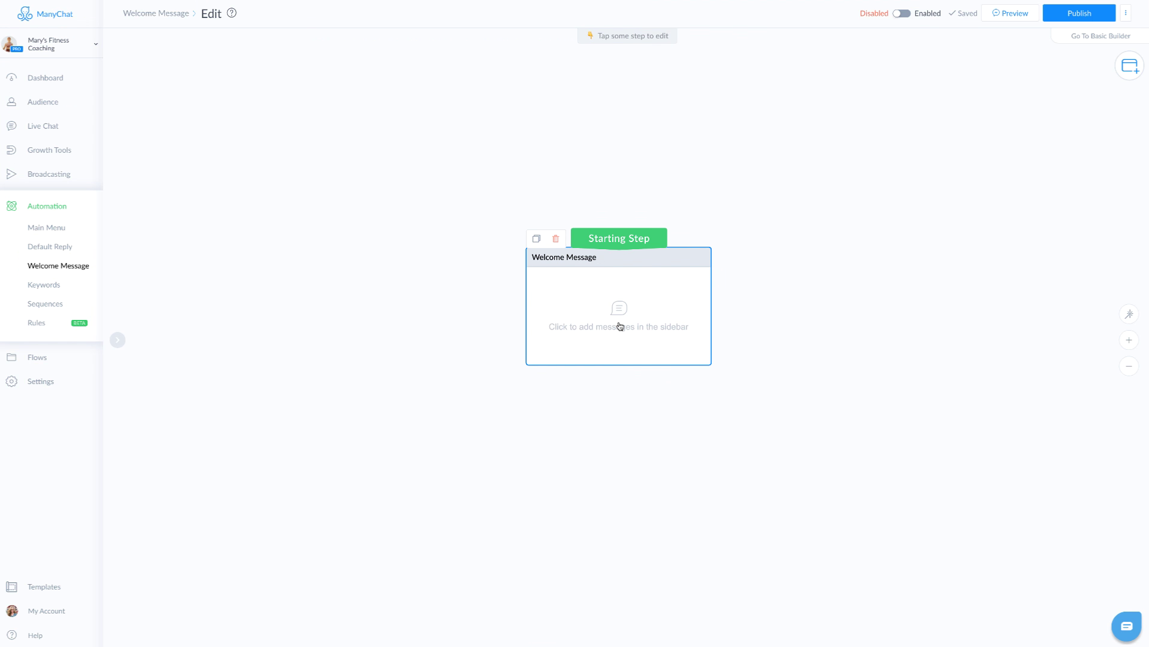
left_click(621, 325)
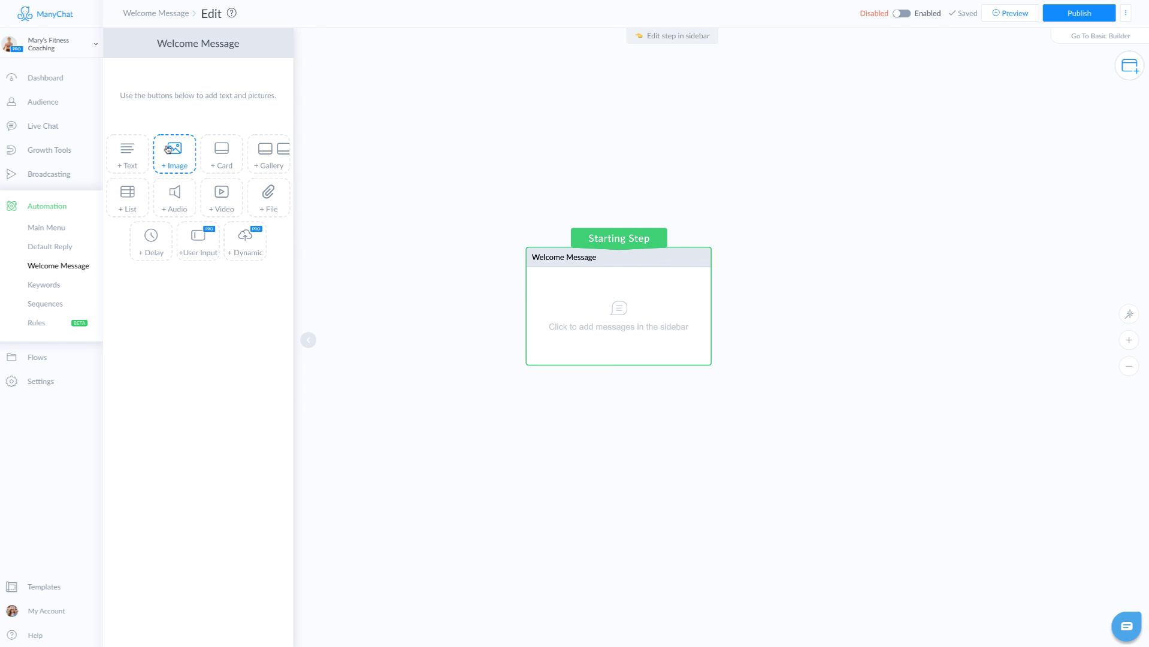
Add text and image blocks, move the image above the text, and drop in the robot GIF.
left_click(128, 152)
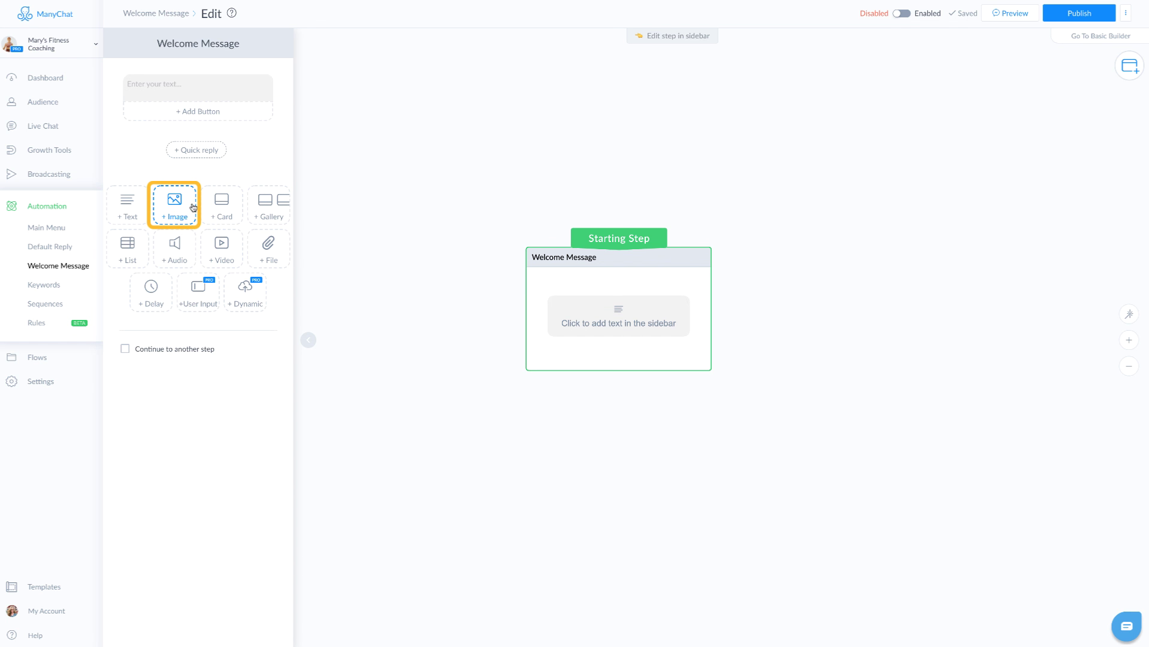
left_click(176, 206)
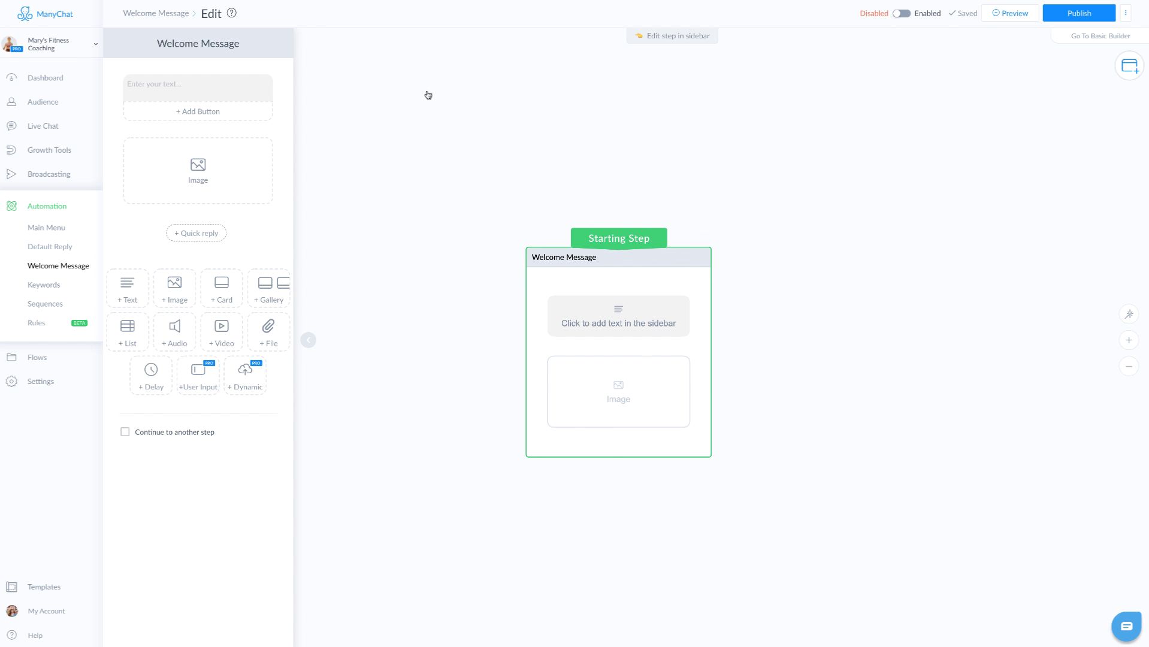
left_click_drag(283, 160, 282, 89)
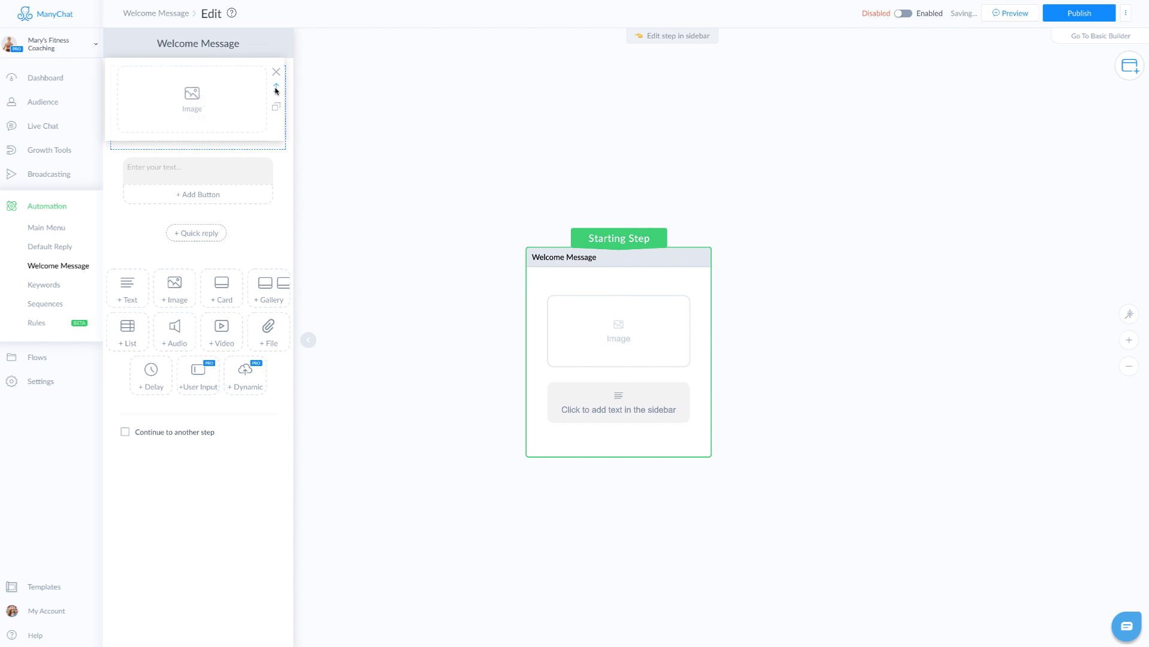
left_click_drag(1068, 354, 204, 120)
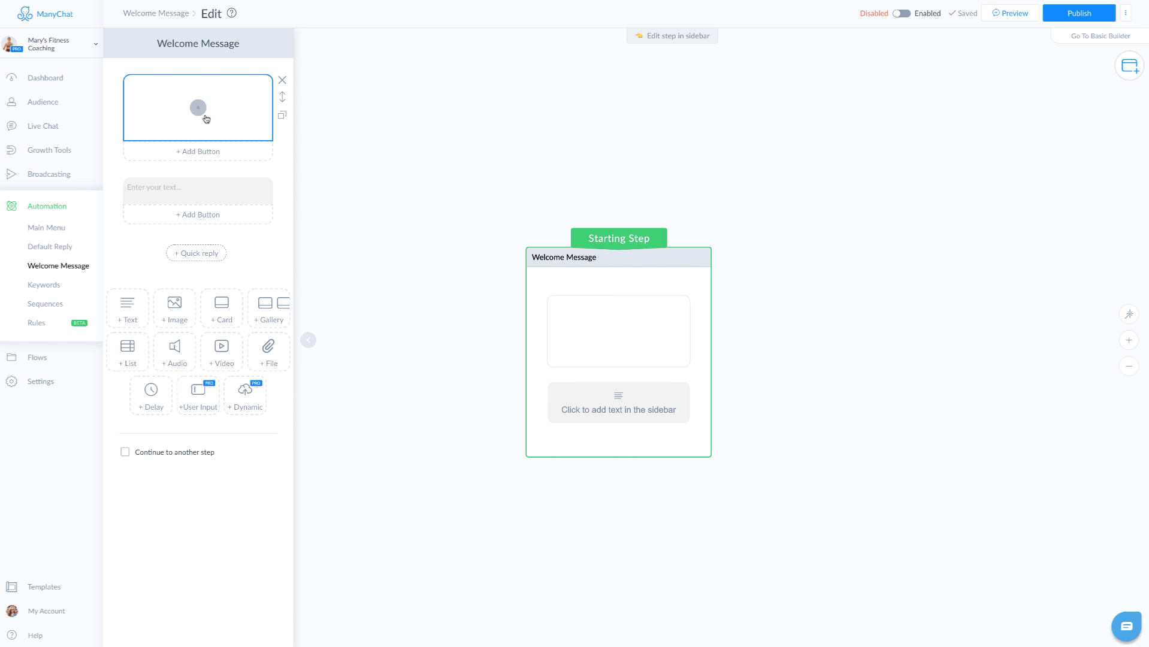
Insert the subscriber's First Name variable into the greeting text.
left_click(207, 119)
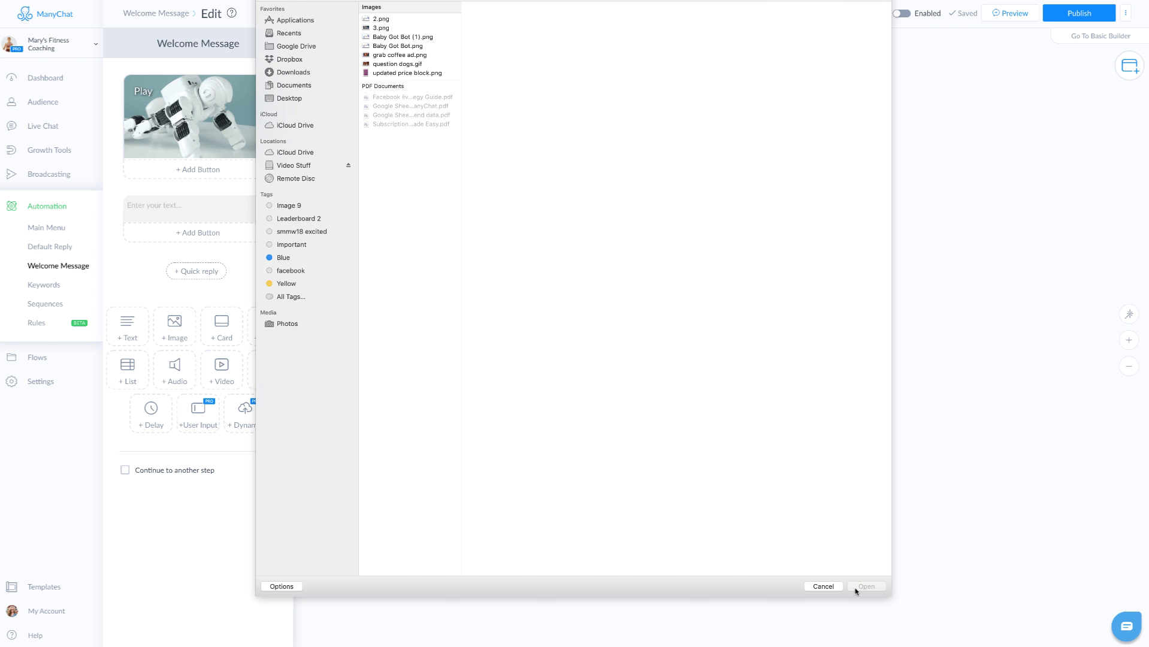
left_click(822, 587)
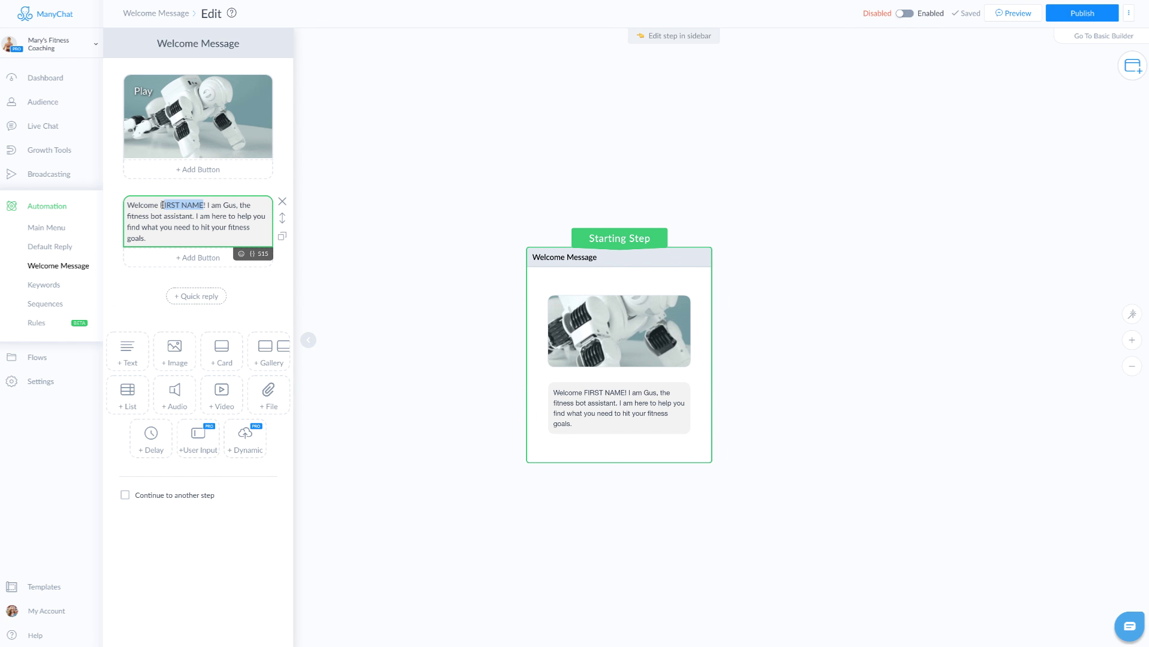
left_click(253, 255)
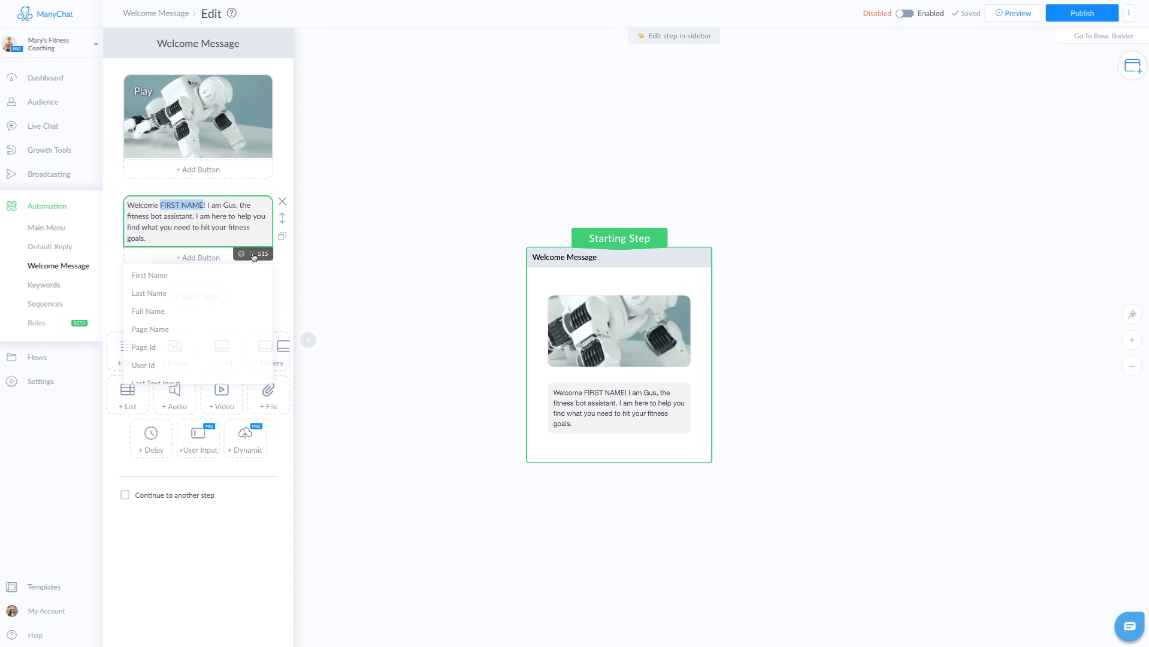
left_click(187, 277)
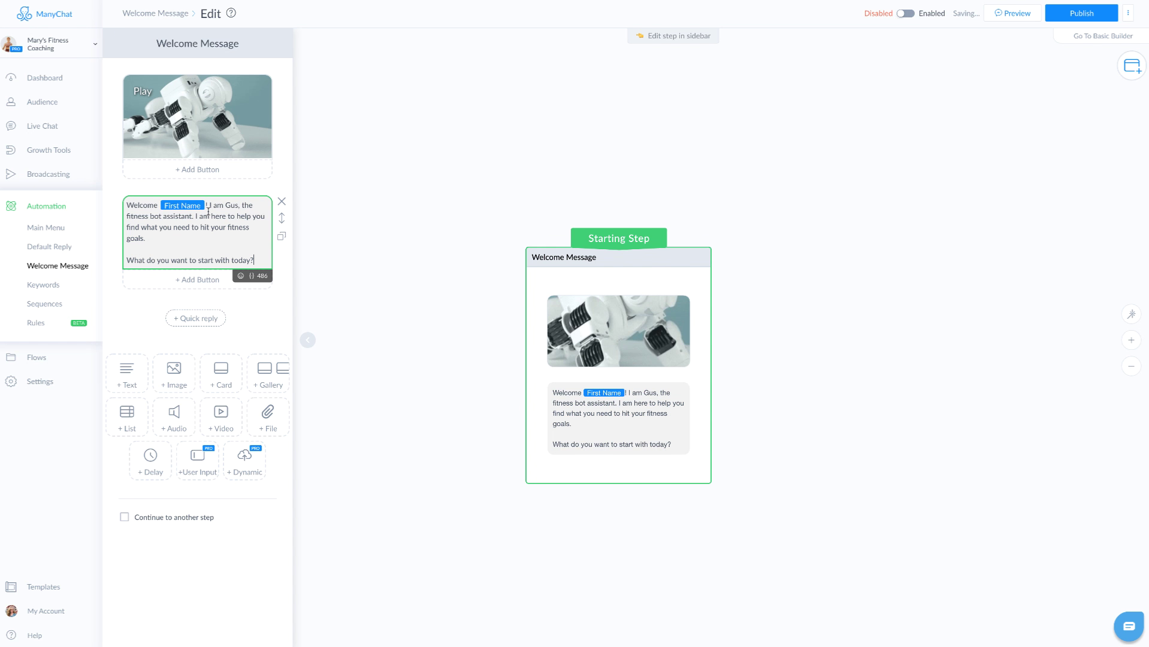
Add a waving-hand 👋 emoji after the first name in the greeting.
left_click(252, 277)
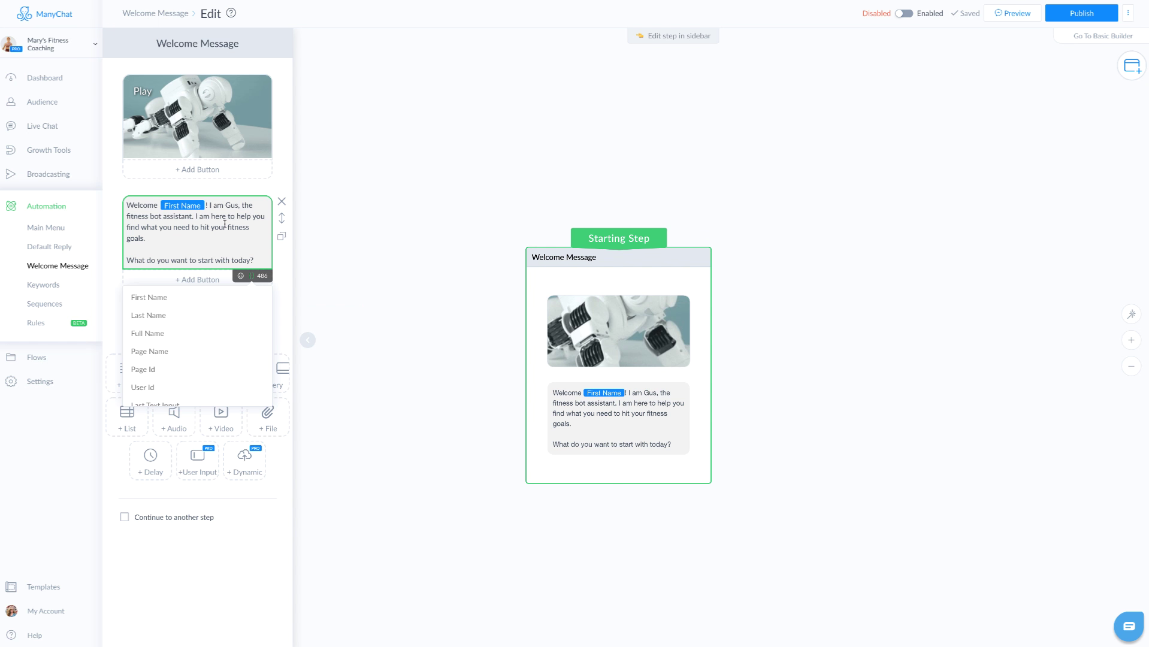
left_click(225, 227)
left_click(242, 275)
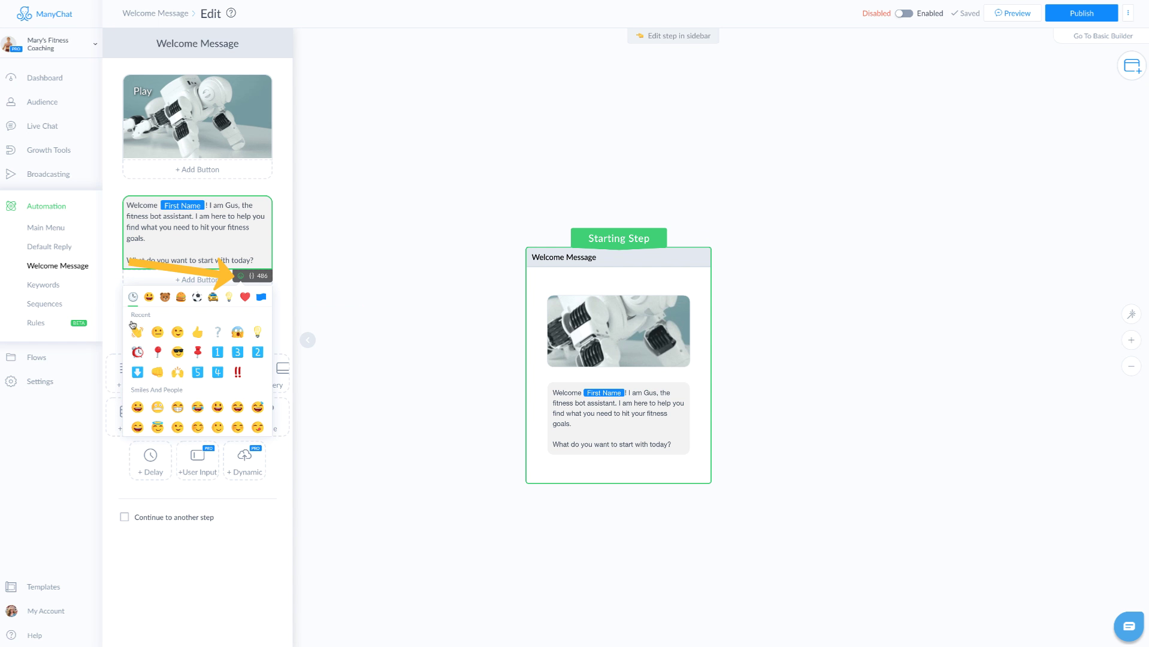
left_click(137, 332)
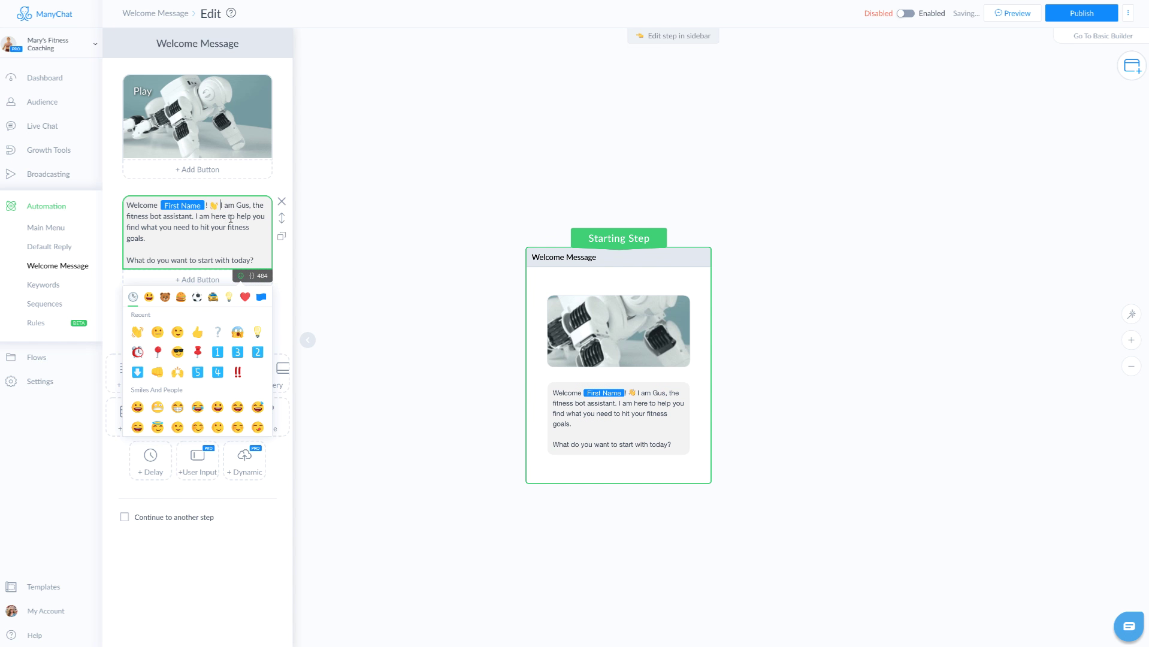
left_click(217, 247)
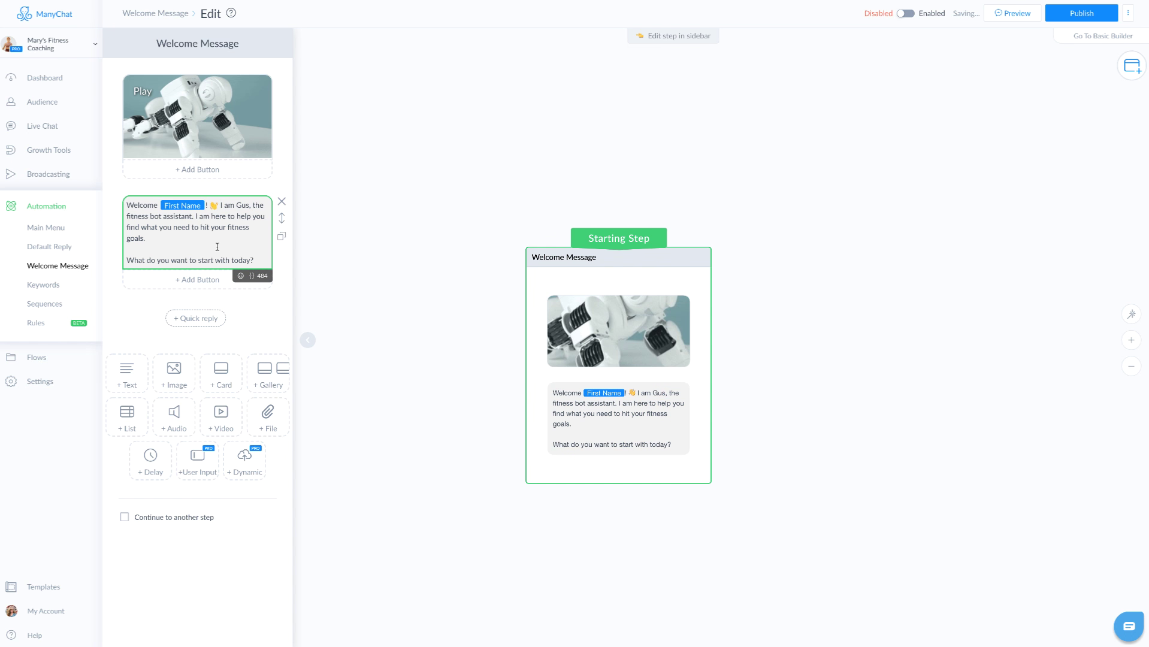
Add a pushpin-emoji Fitness Services button that opens a website.
left_click(197, 280)
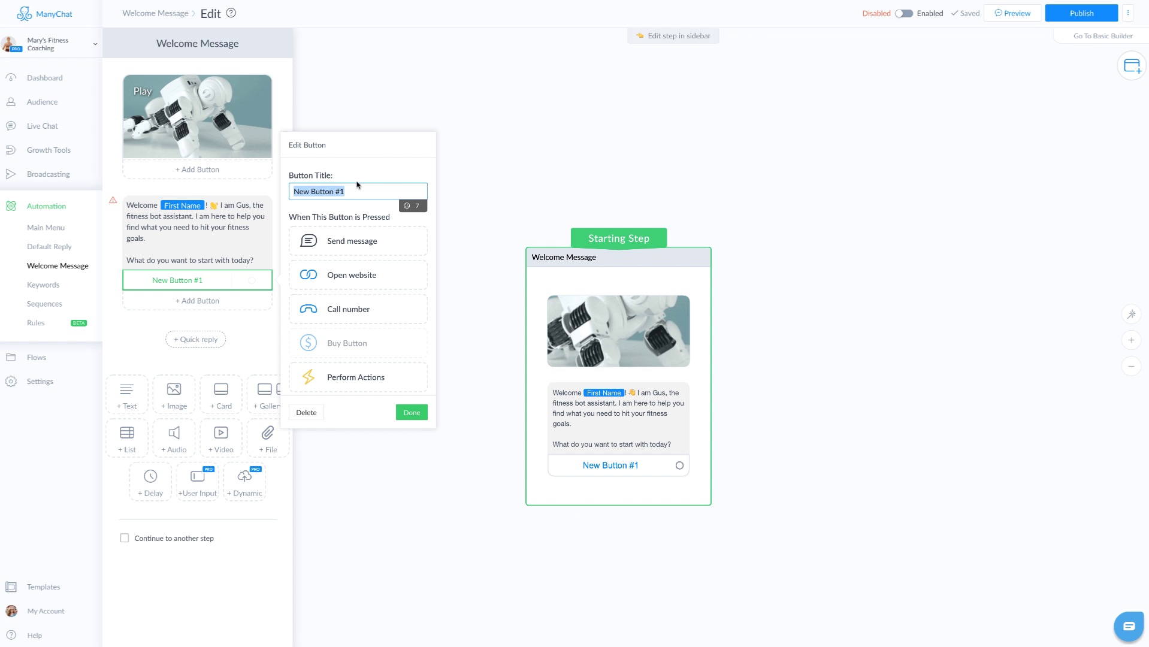
type("Fitness Services")
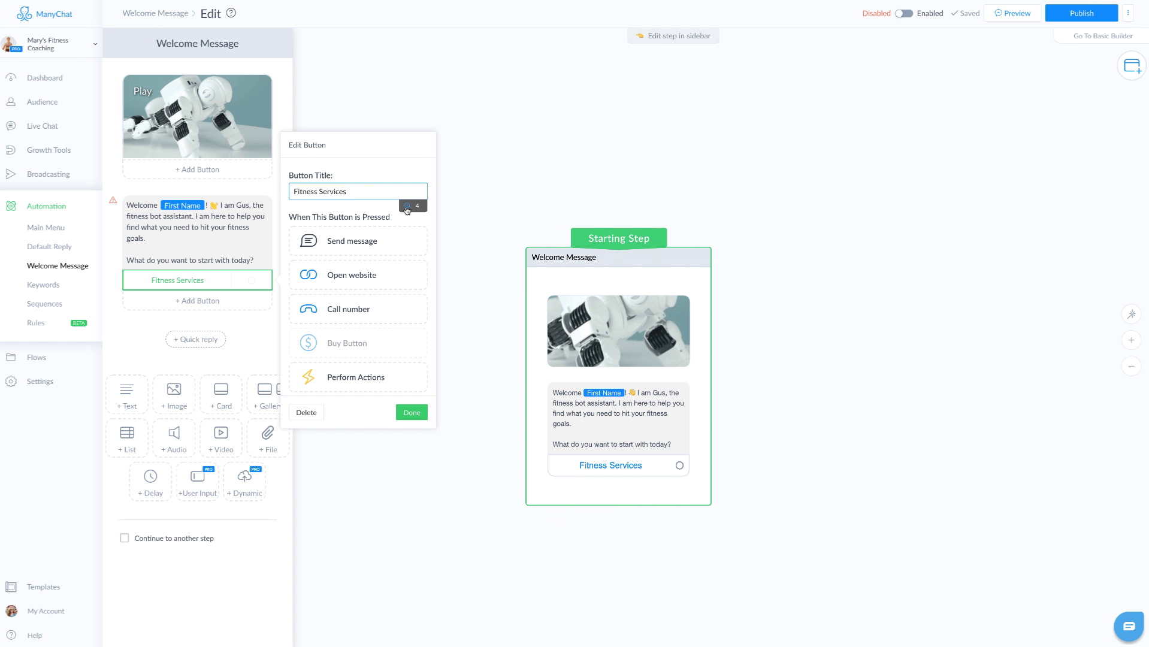
left_click(406, 208)
left_click(351, 282)
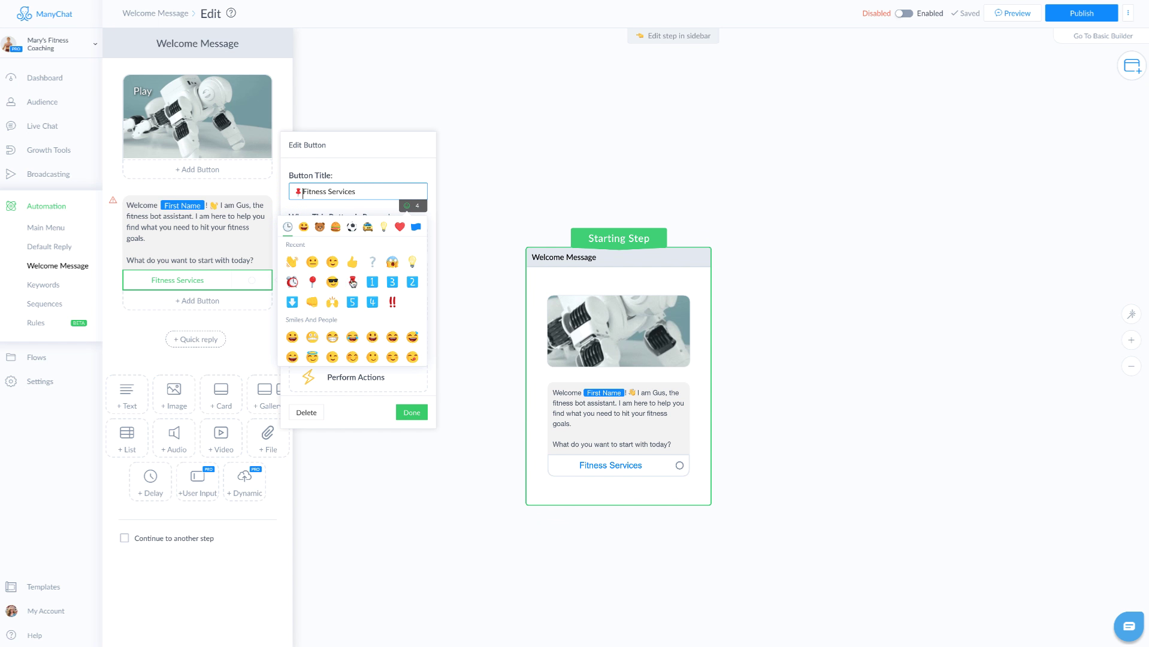
left_click(363, 411)
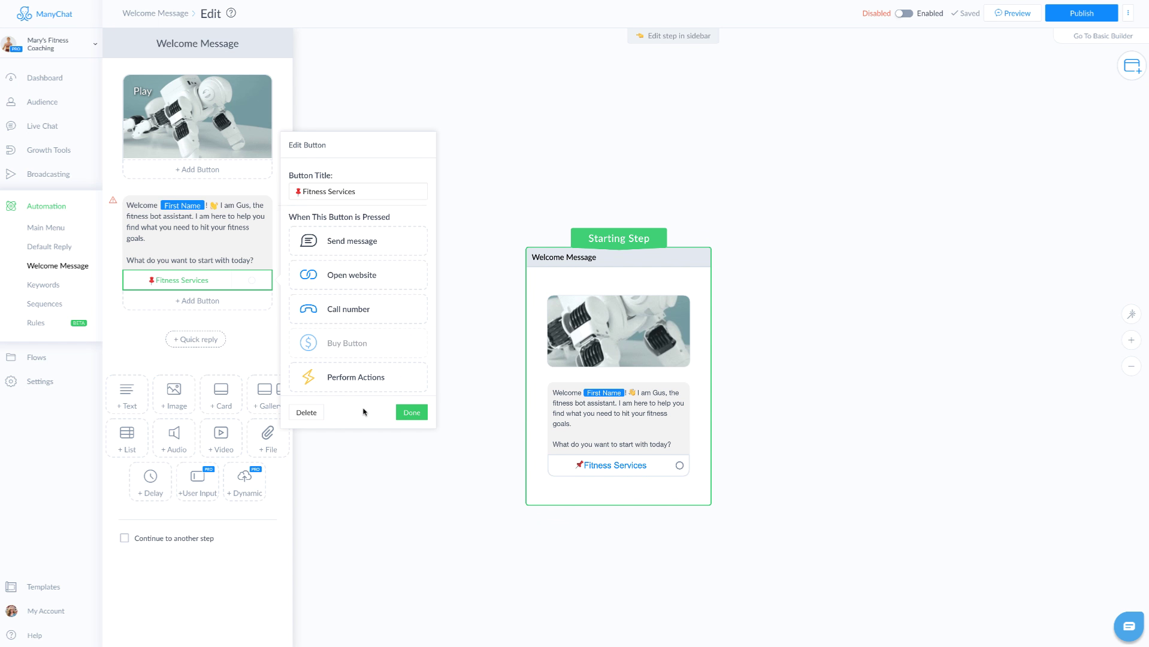
left_click(343, 274)
left_click(411, 412)
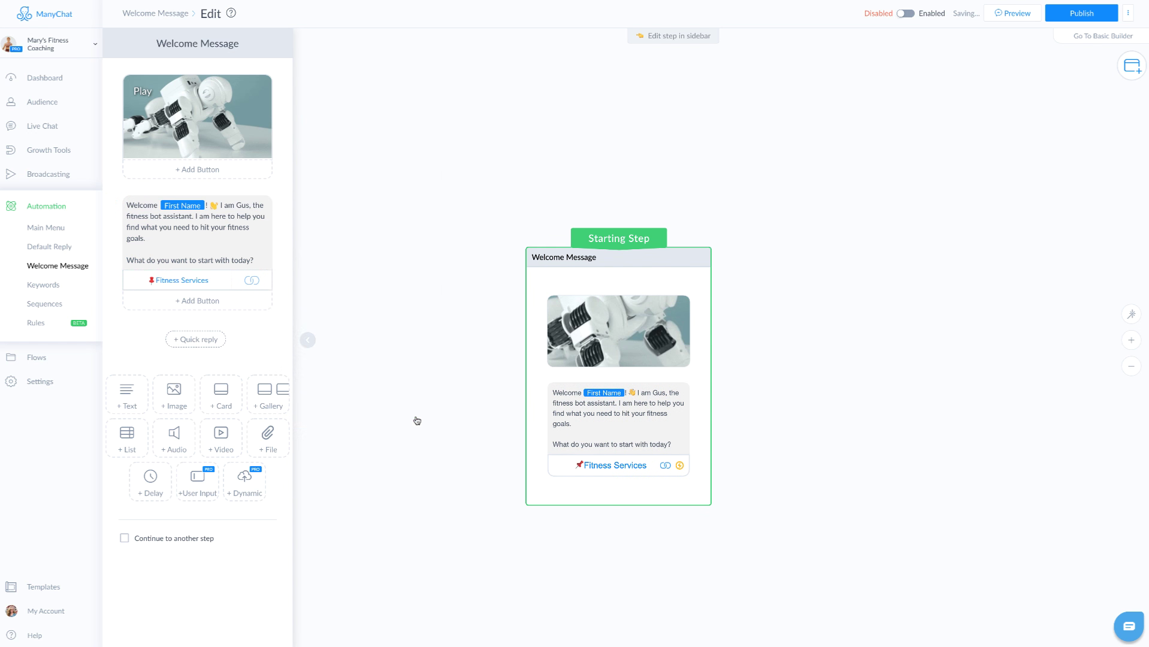
Add a second button, Free Challenge, with a pushpin emoji.
left_click(197, 300)
type("Free Challenge")
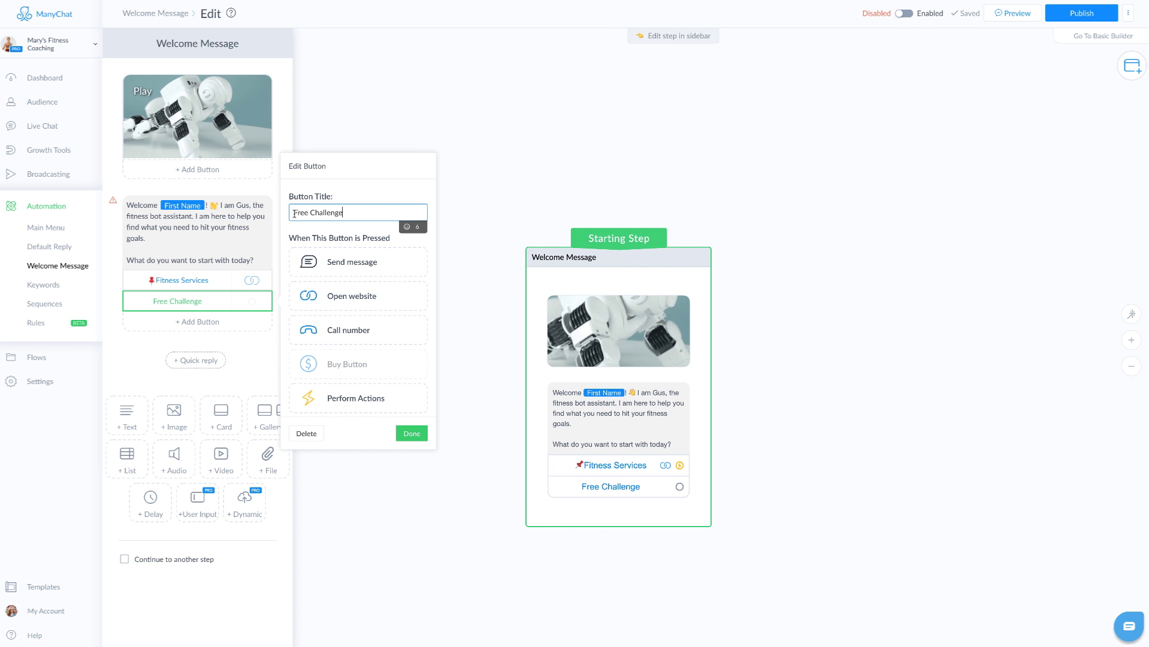
left_click(407, 226)
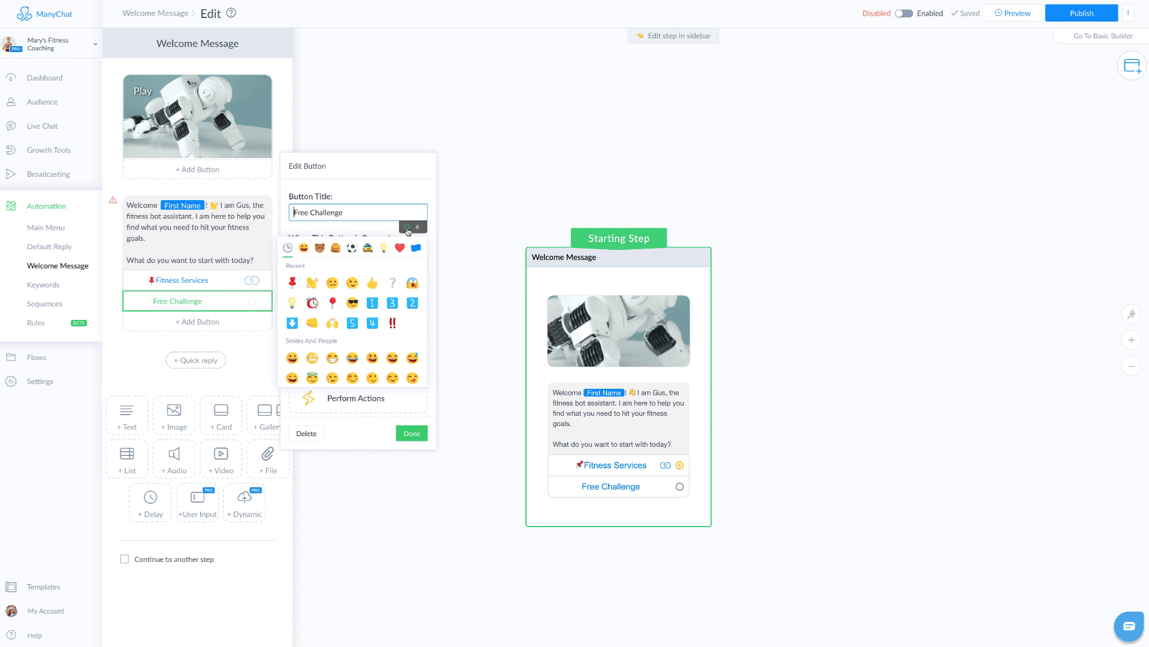
left_click(292, 283)
left_click(393, 213)
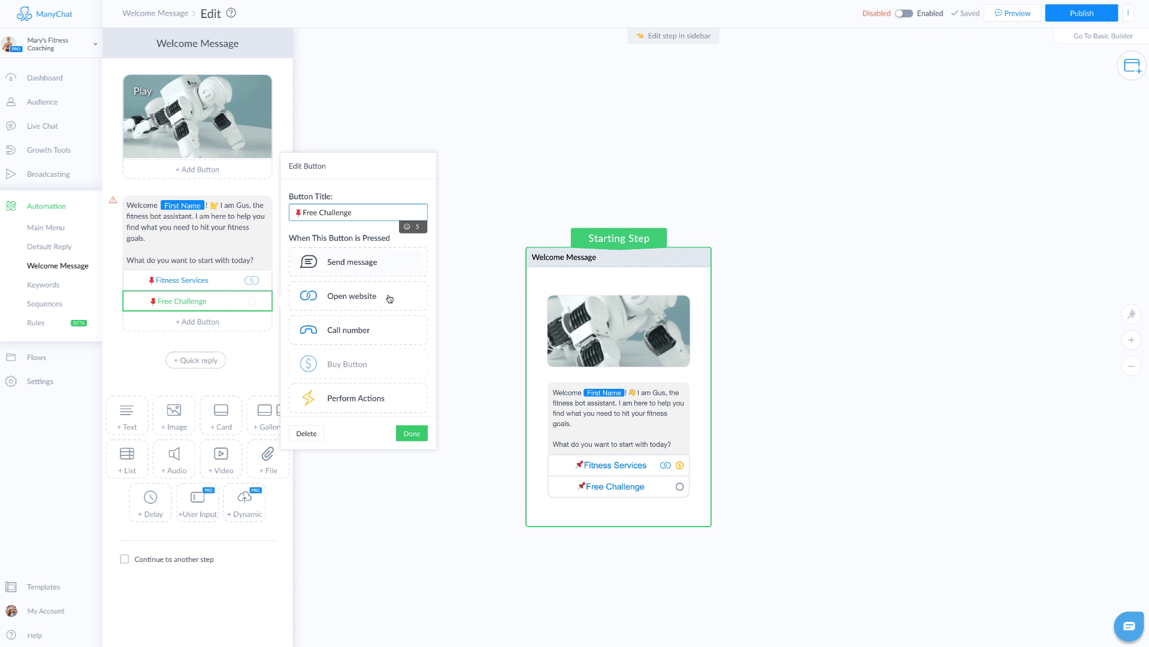
left_click(411, 433)
Add a third button, Talk to Human, titled with a sunglasses emoji.
left_click(198, 322)
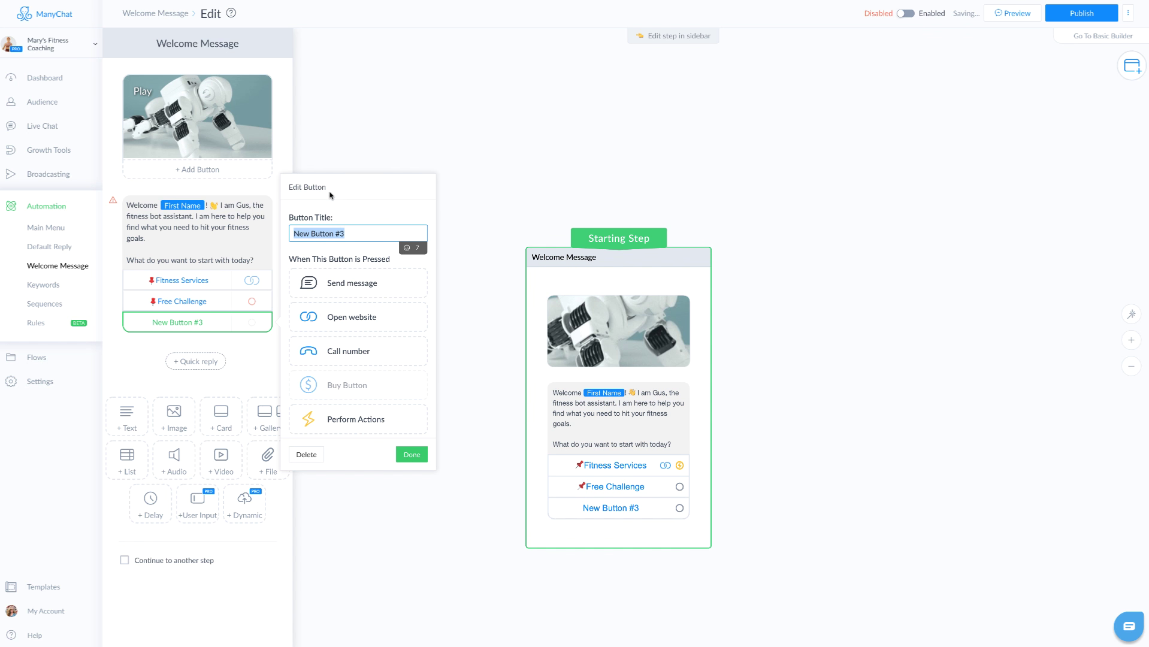
type("Talk t")
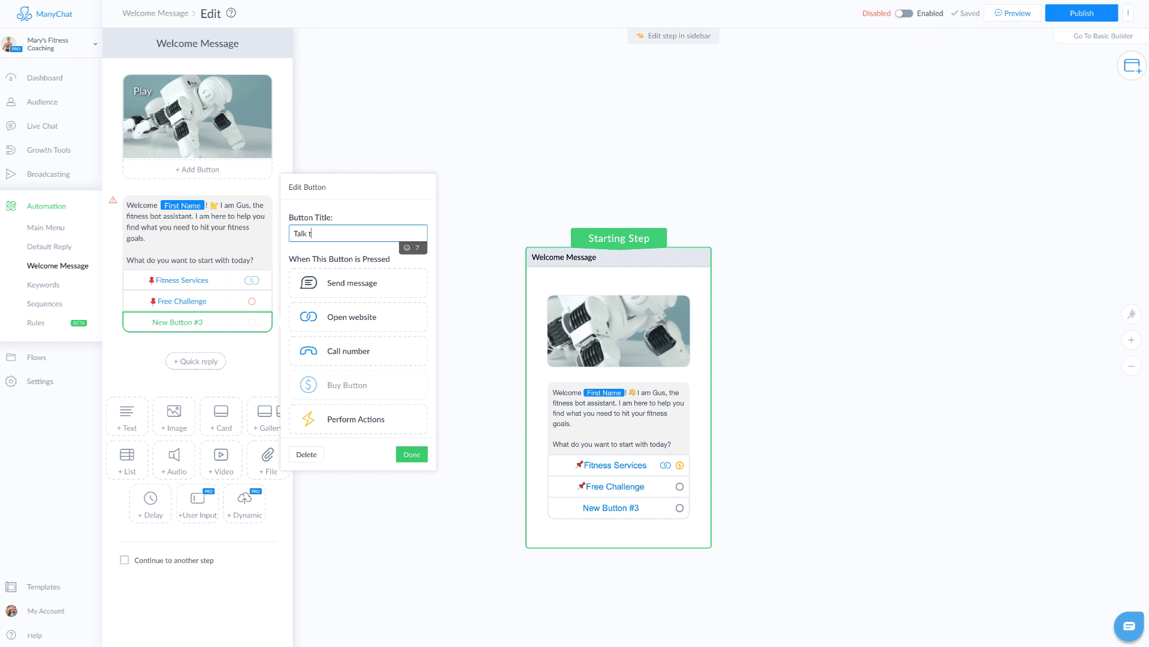
type("o Human")
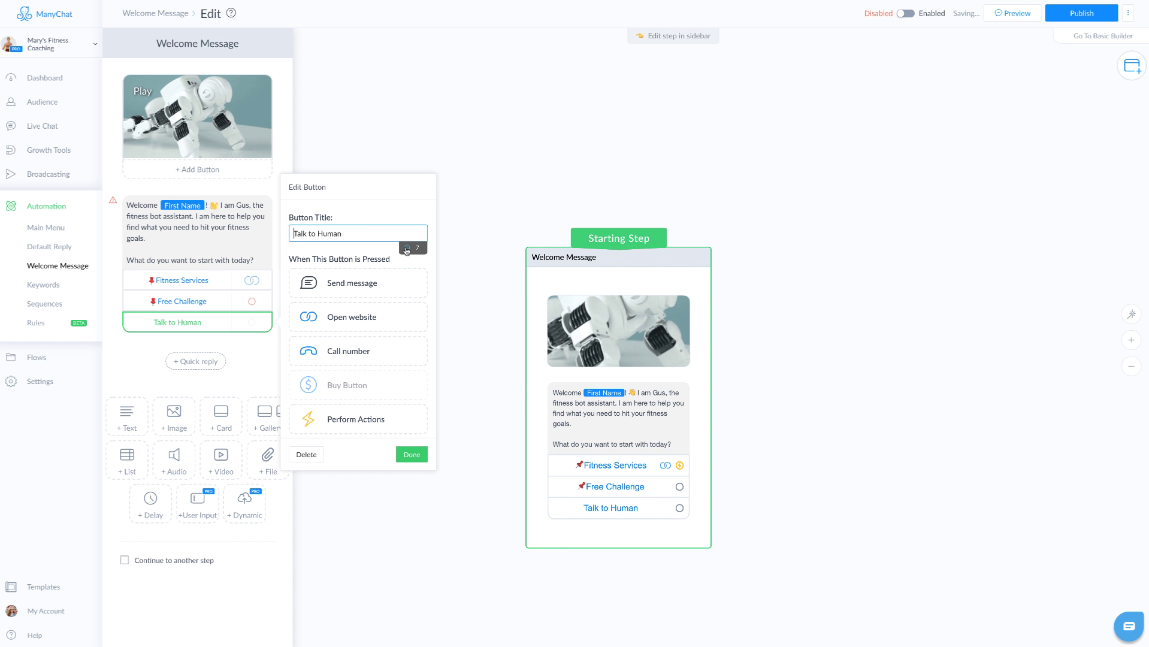
left_click(405, 248)
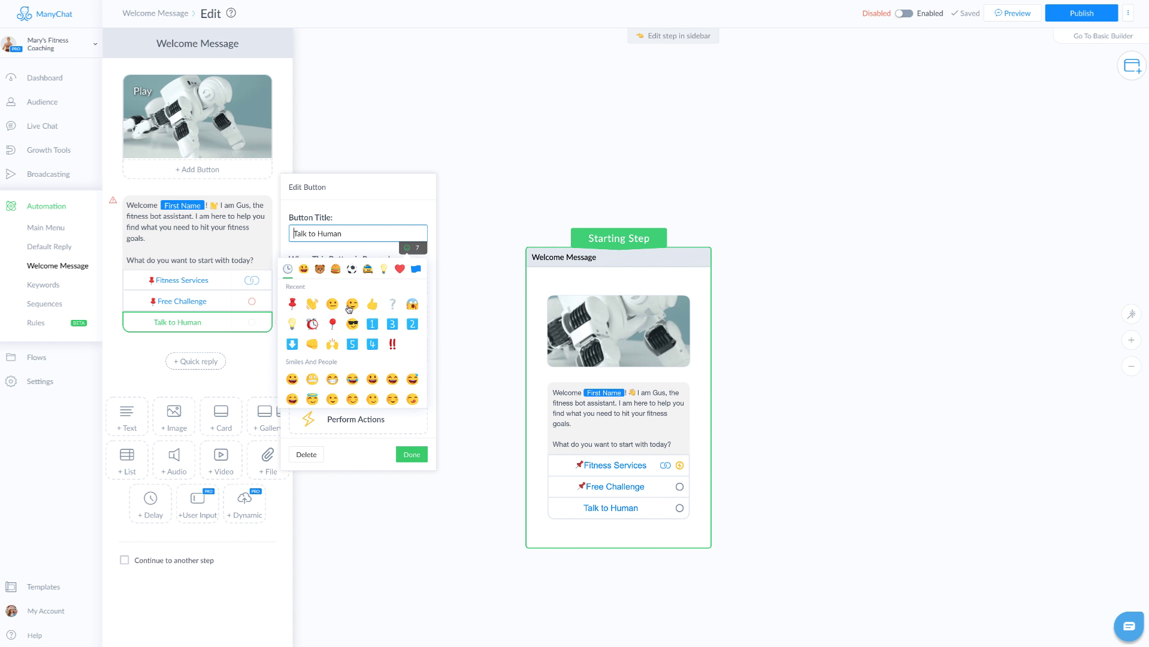
left_click(352, 325)
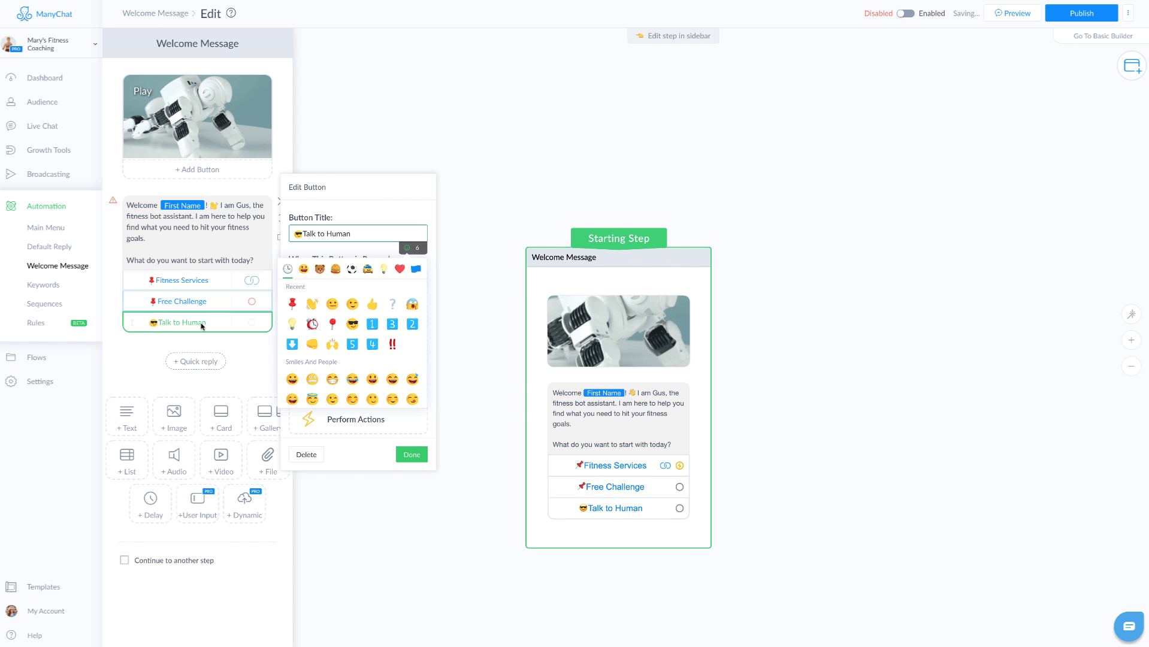
left_click(414, 458)
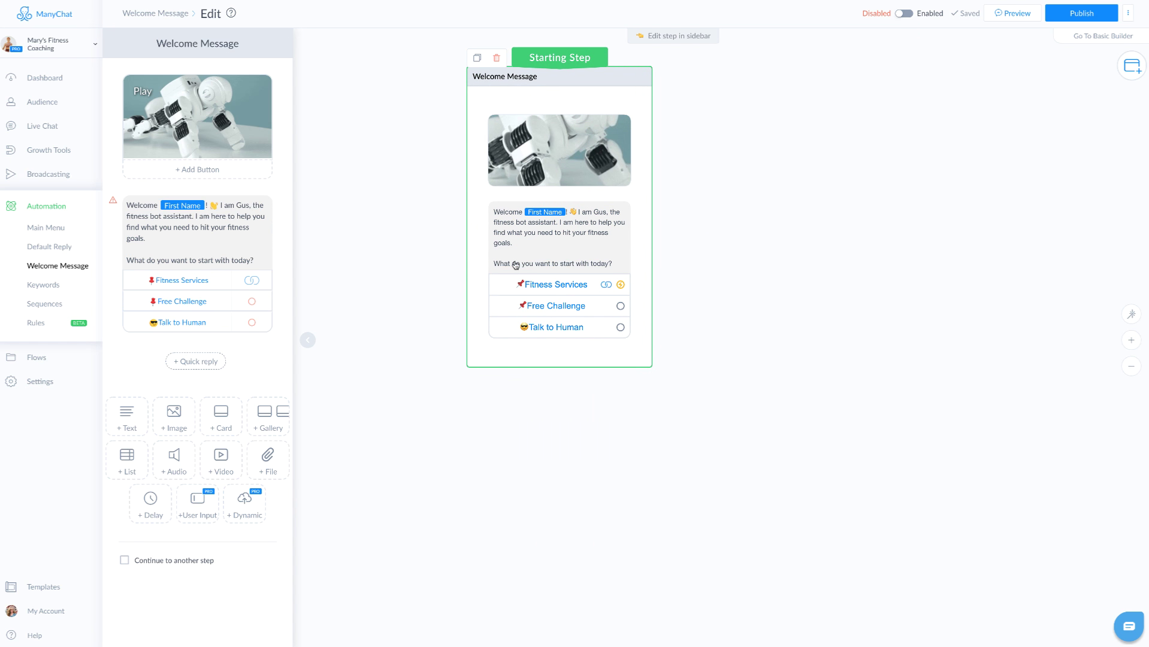
Connect the Free Challenge button to a Start Flow step running Free Fitness Challenge.
left_click_drag(620, 307, 764, 213)
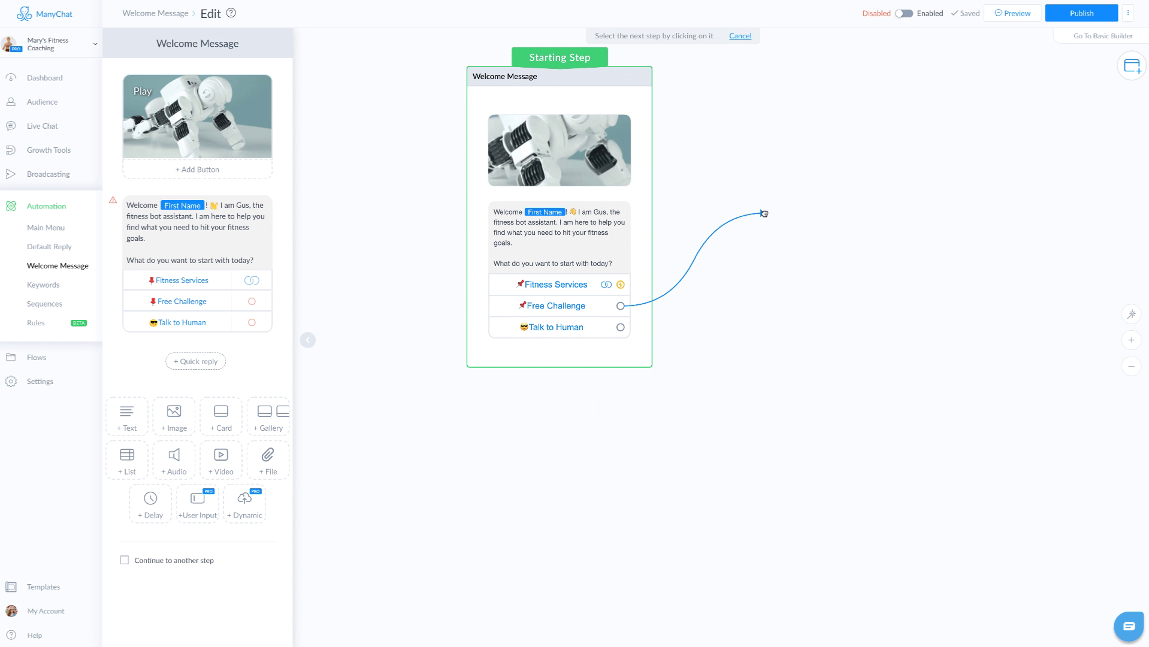
left_click(763, 213)
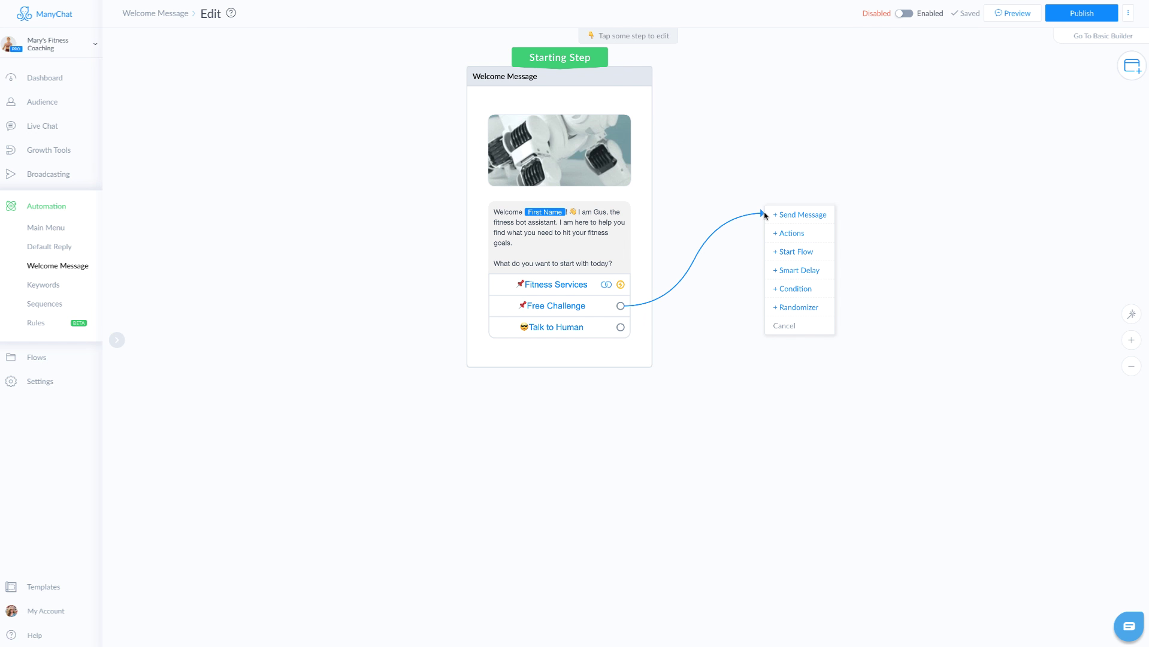
left_click(791, 252)
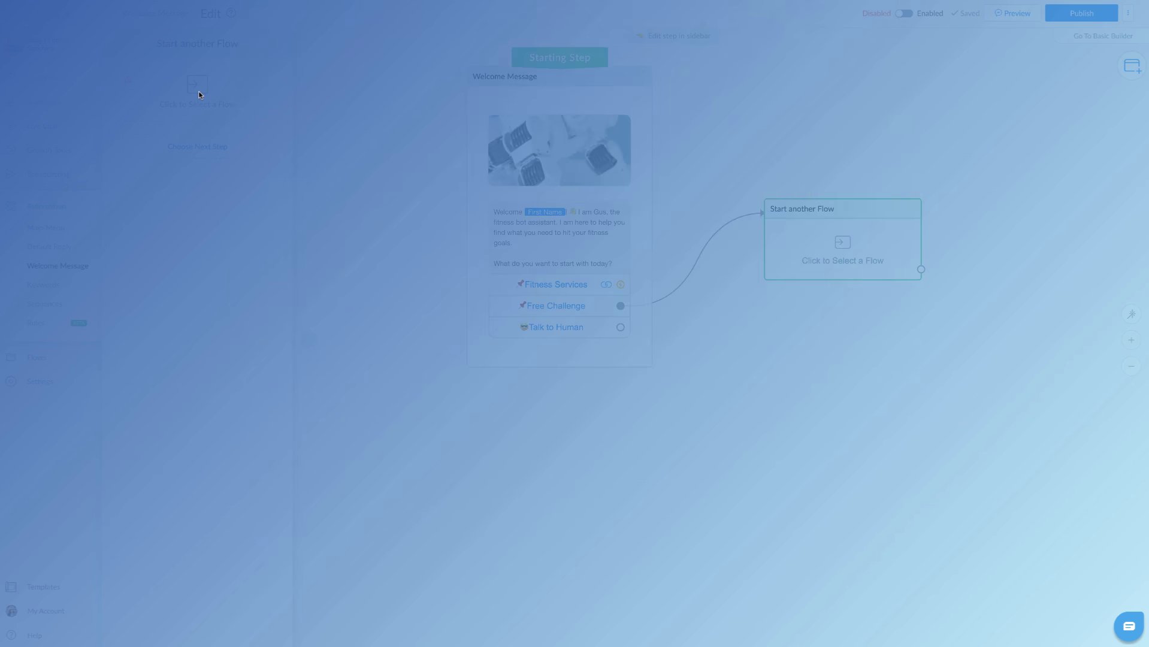
left_click(199, 92)
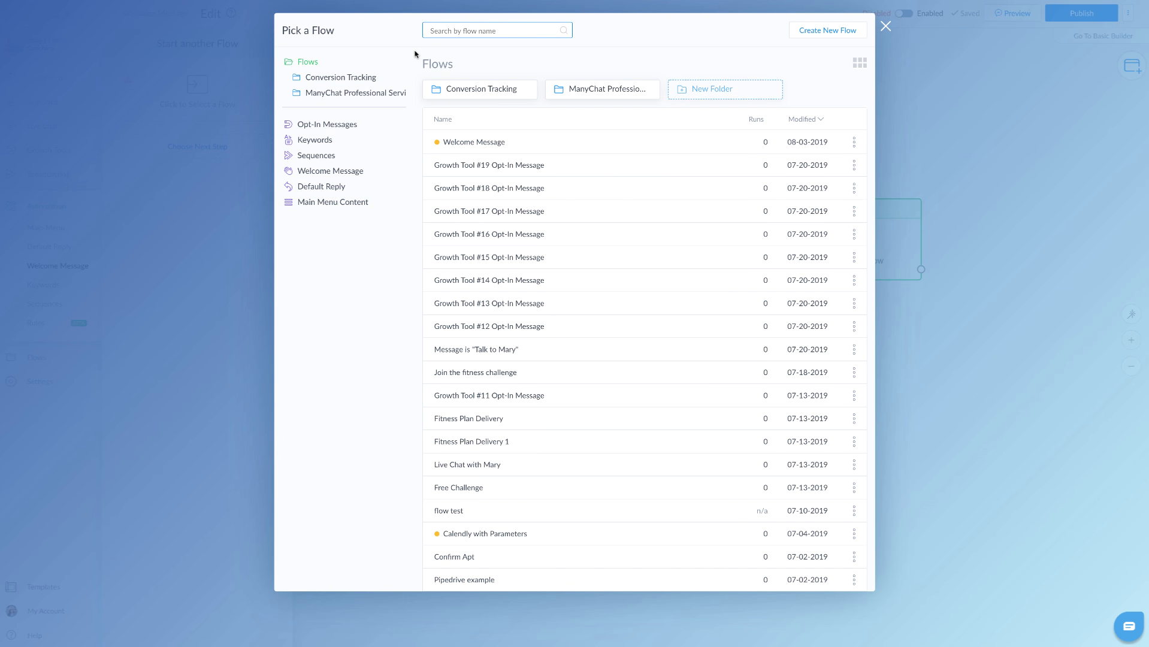
left_click(463, 31)
type("Free Fit")
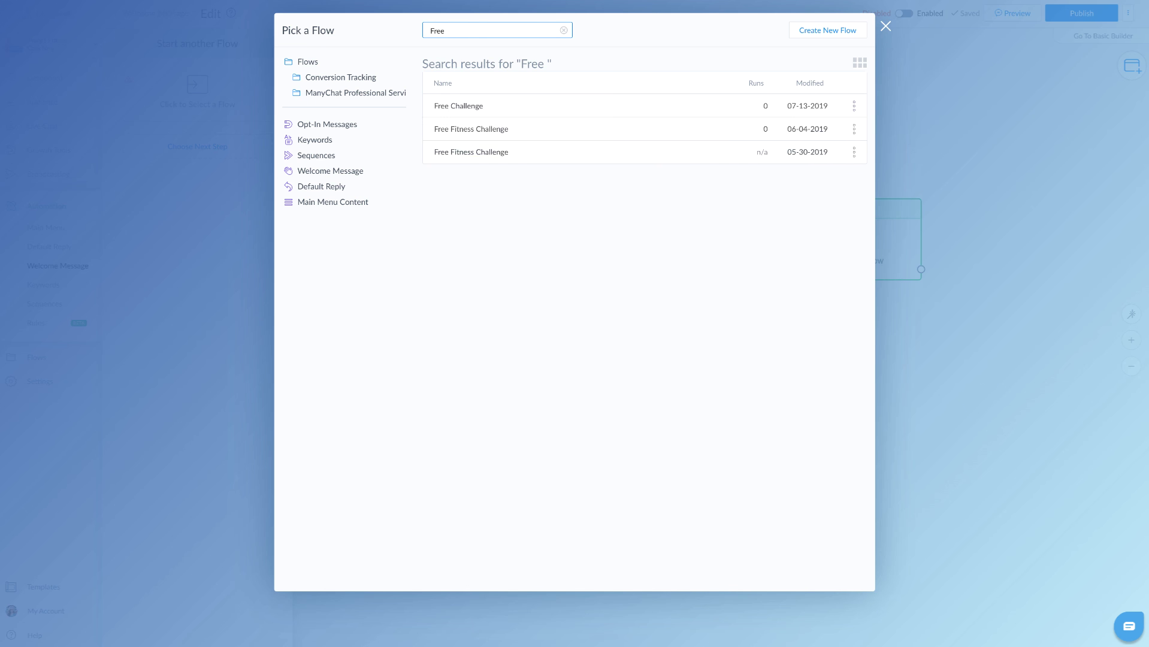
type("ness Challenge")
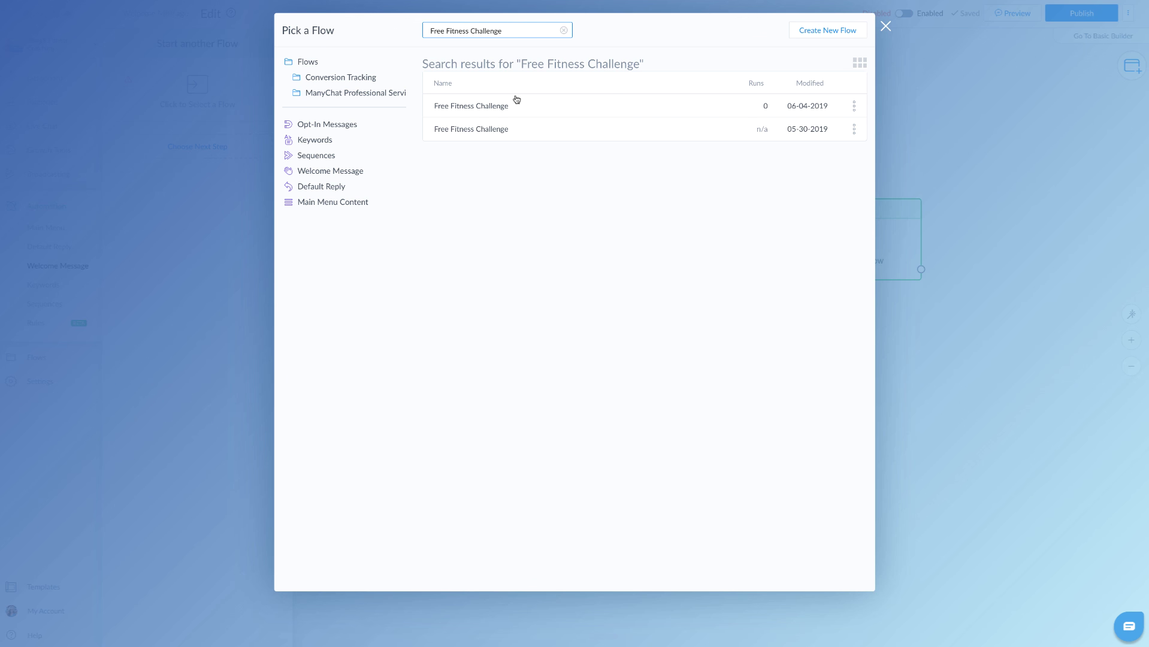
left_click(597, 106)
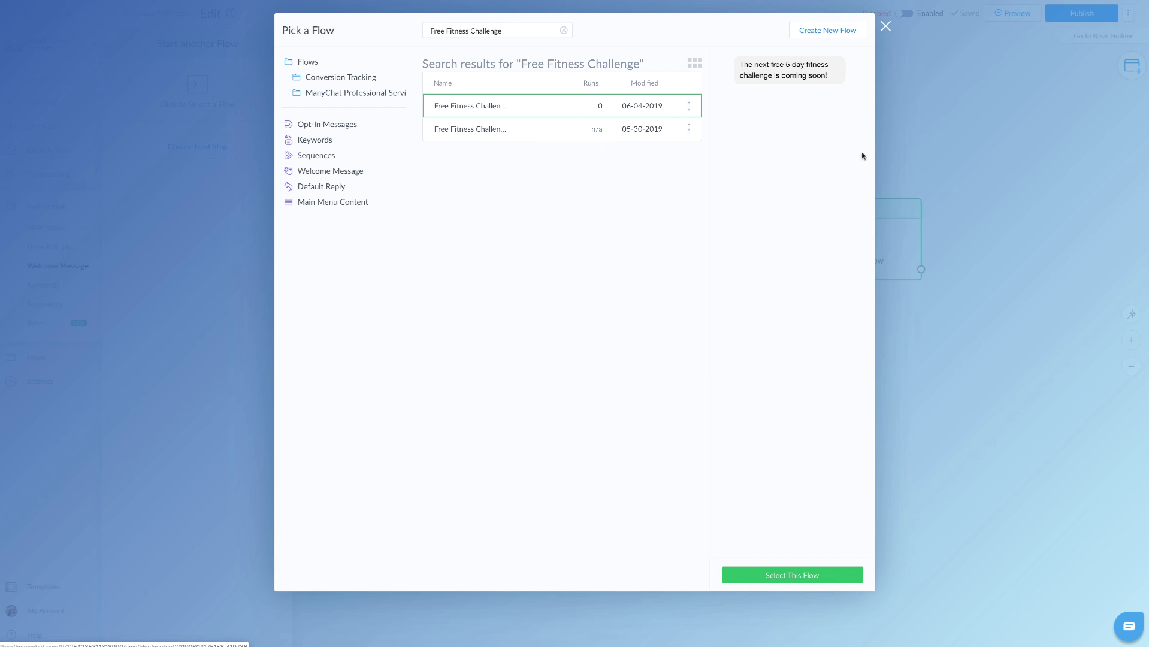
left_click(809, 575)
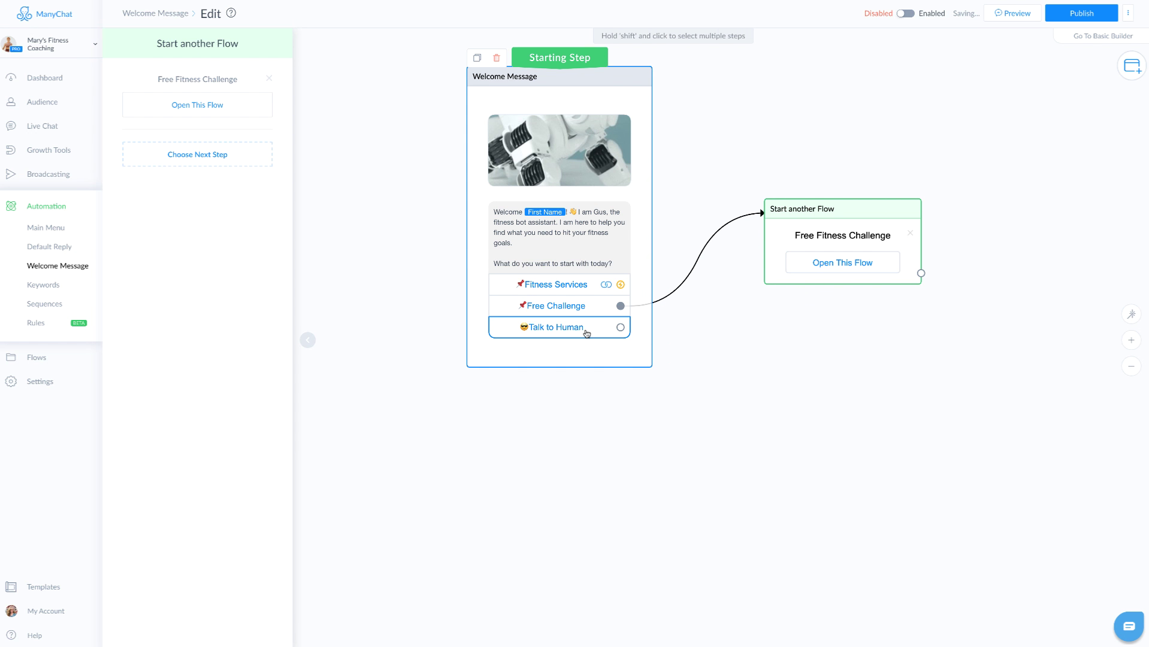
Connect Talk to Human to a new Actions step that marks the conversation Open.
left_click_drag(620, 327, 758, 426)
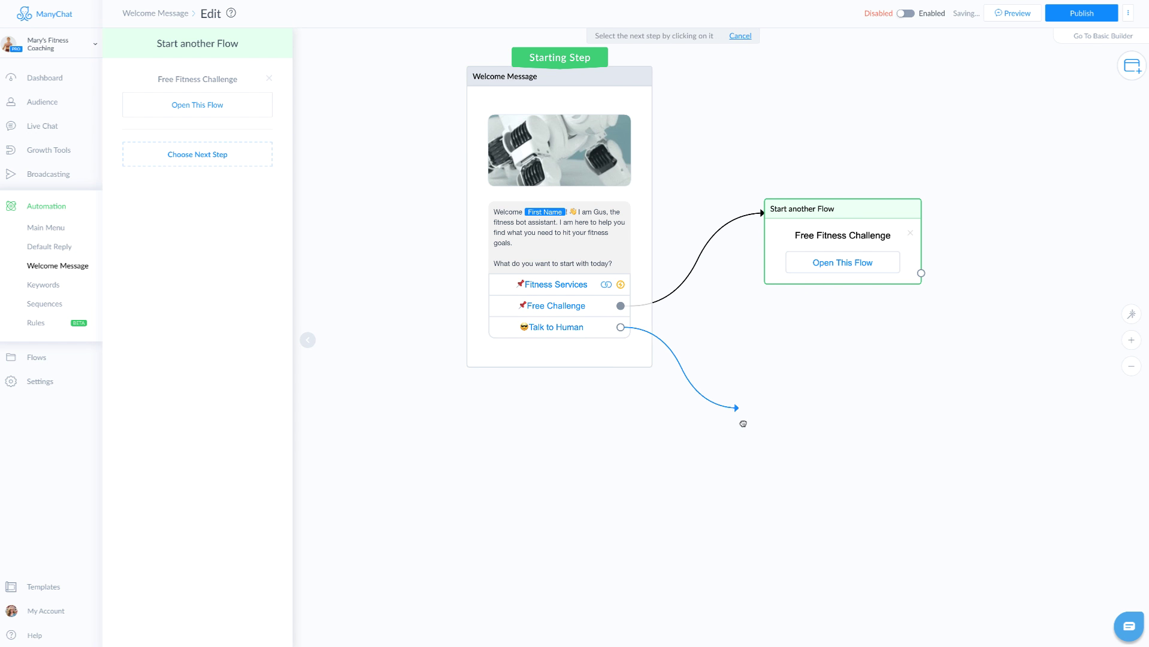
left_click(774, 333)
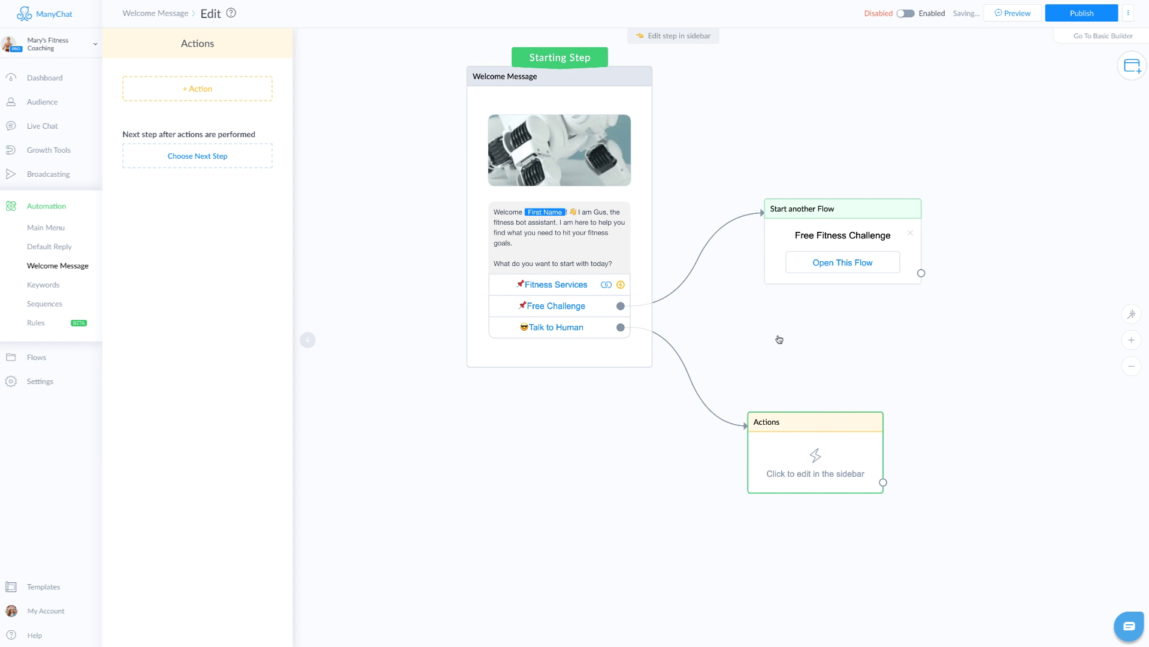
left_click(201, 90)
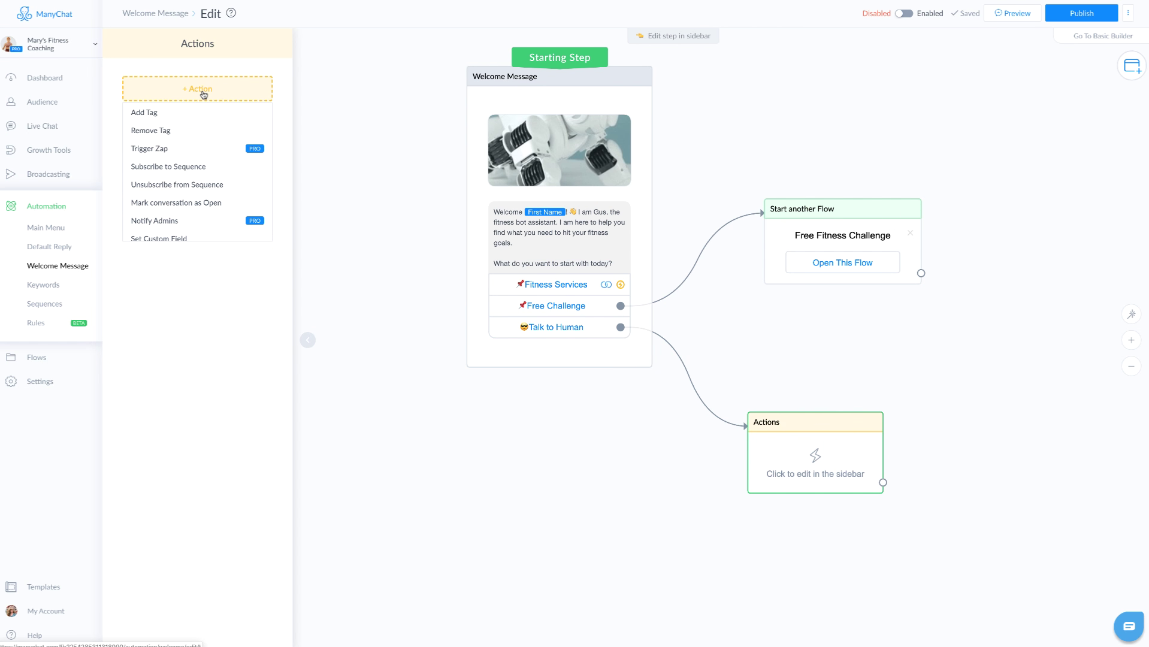
left_click(212, 205)
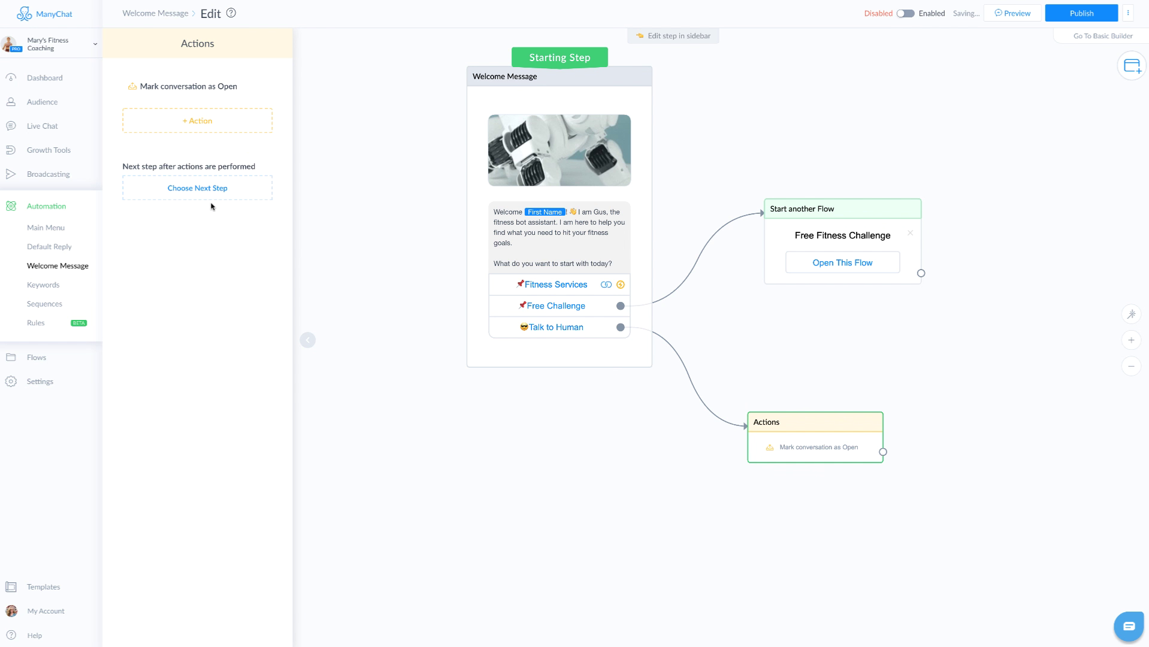
Add a Notify Admins action saying the subscriber would like to talk to a human.
left_click(198, 121)
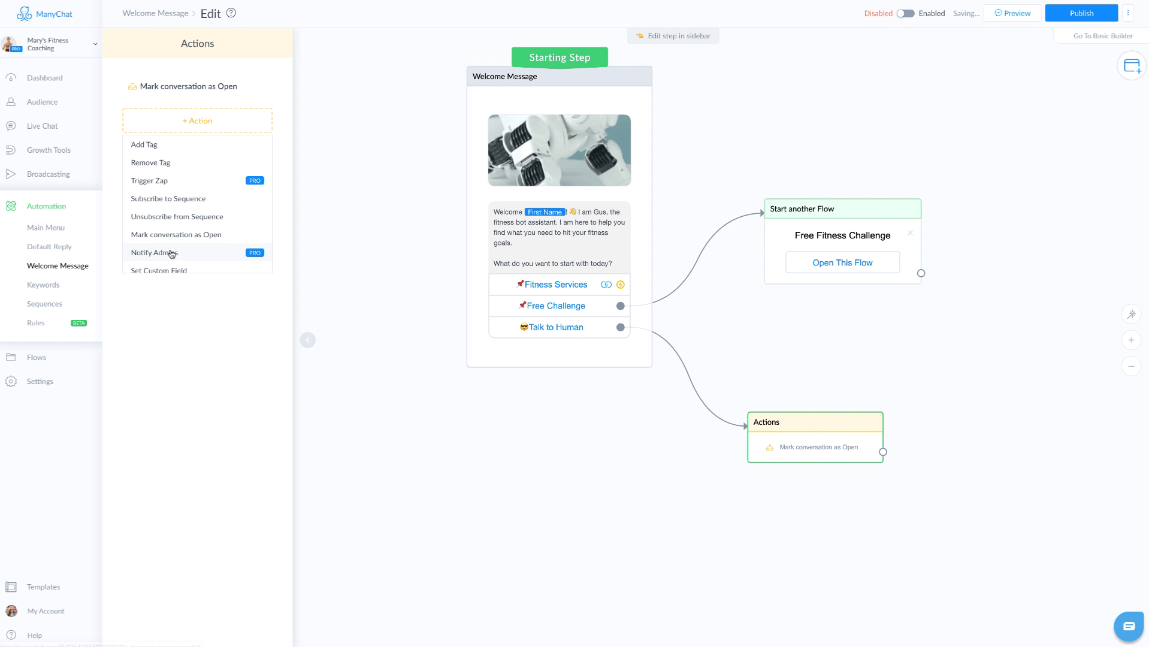
left_click(167, 253)
left_click(166, 114)
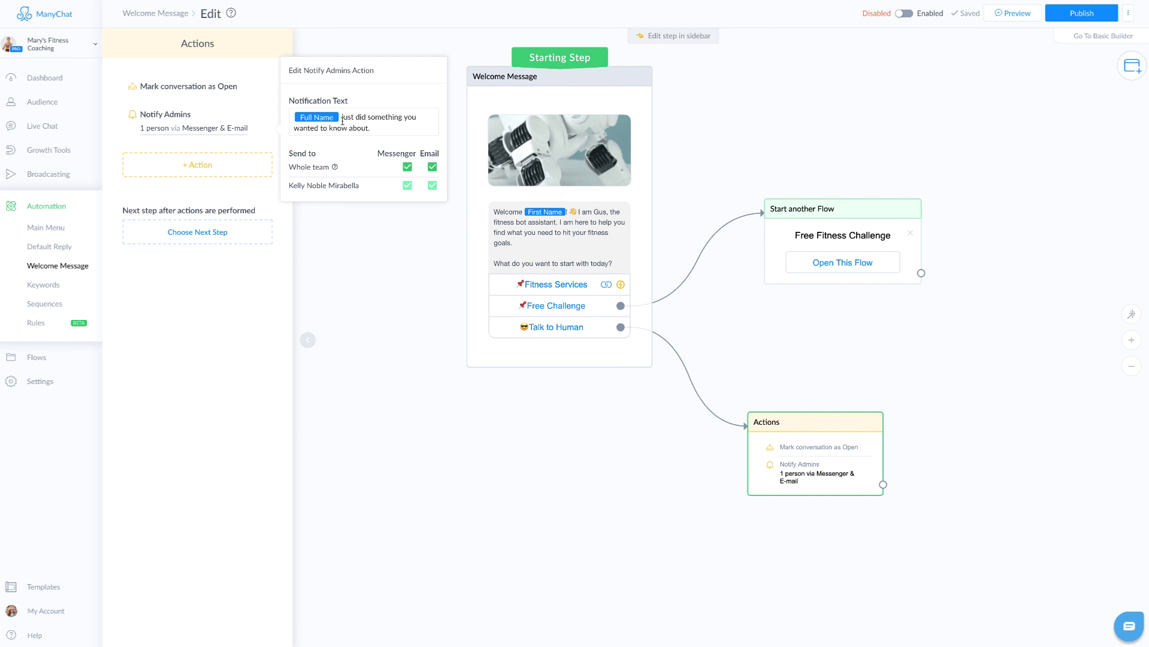
type("would like to talk t")
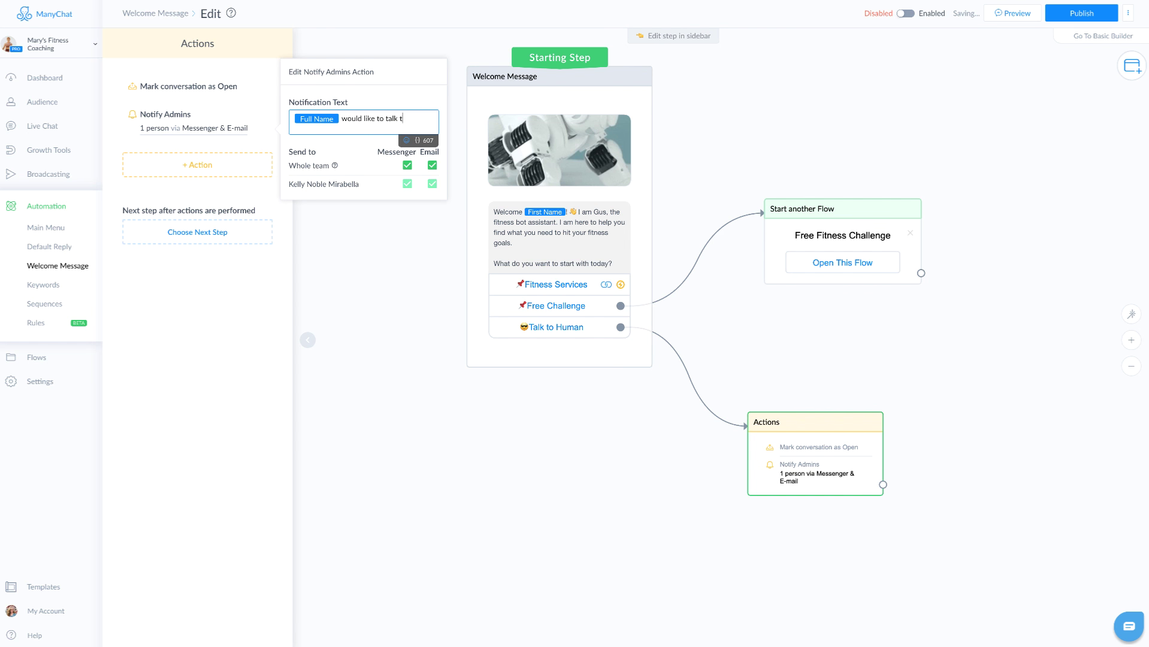
type("o a human.")
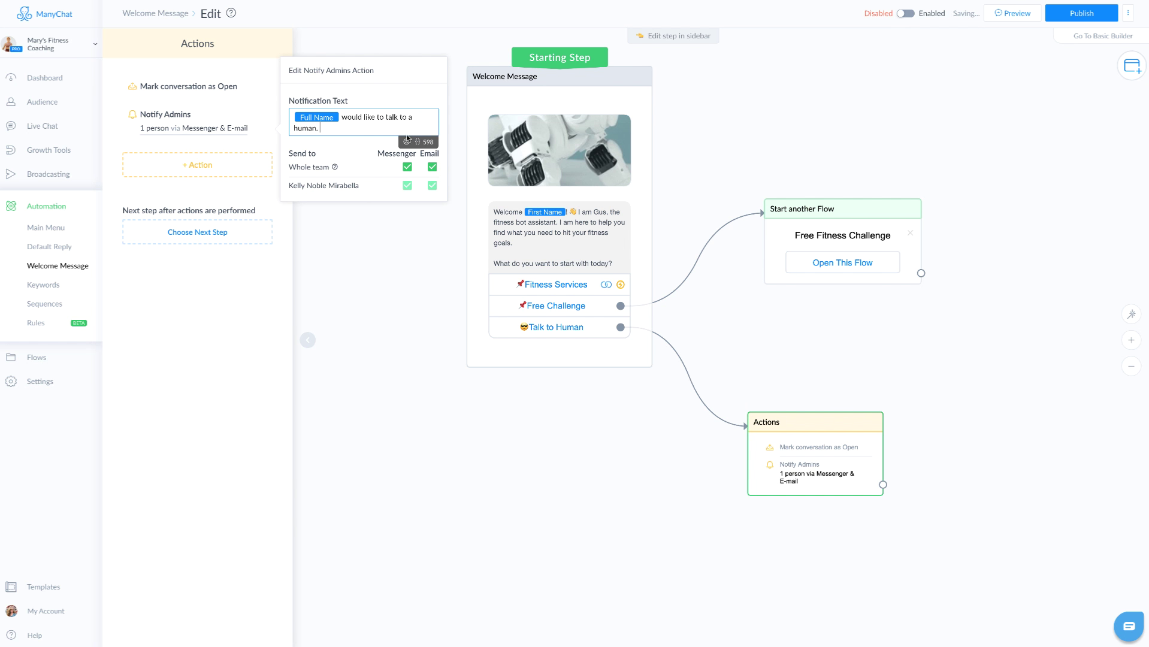
left_click(449, 341)
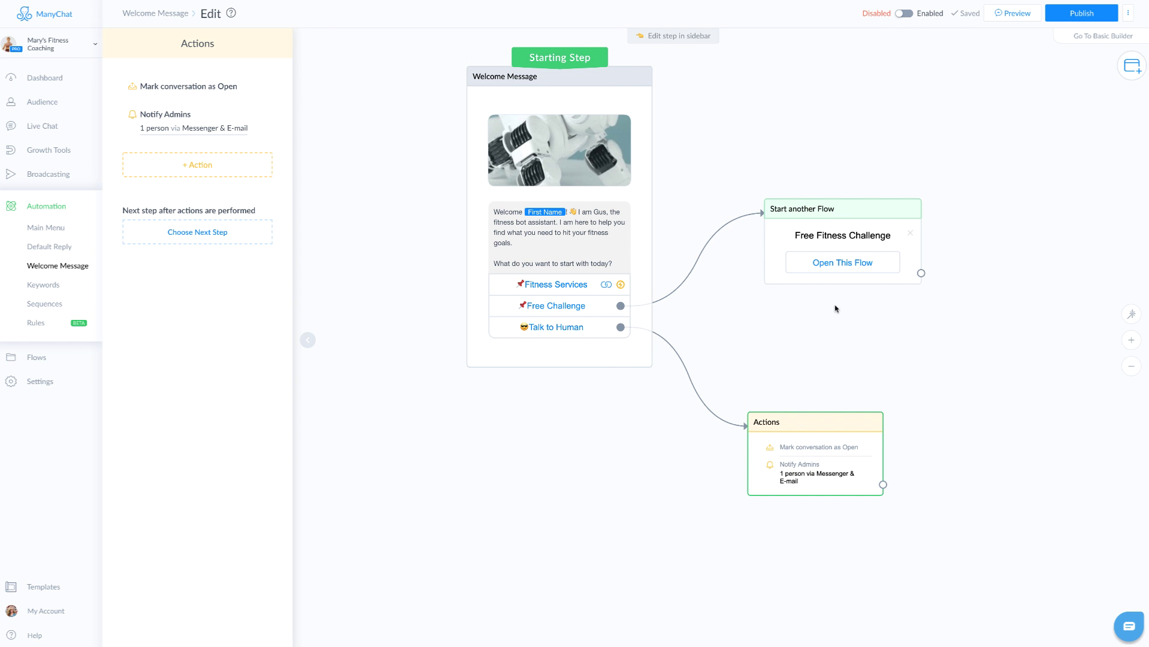
Follow the actions with 'Thank you! Someone will be with you shortly.' and publish the flow.
left_click_drag(883, 484, 960, 388)
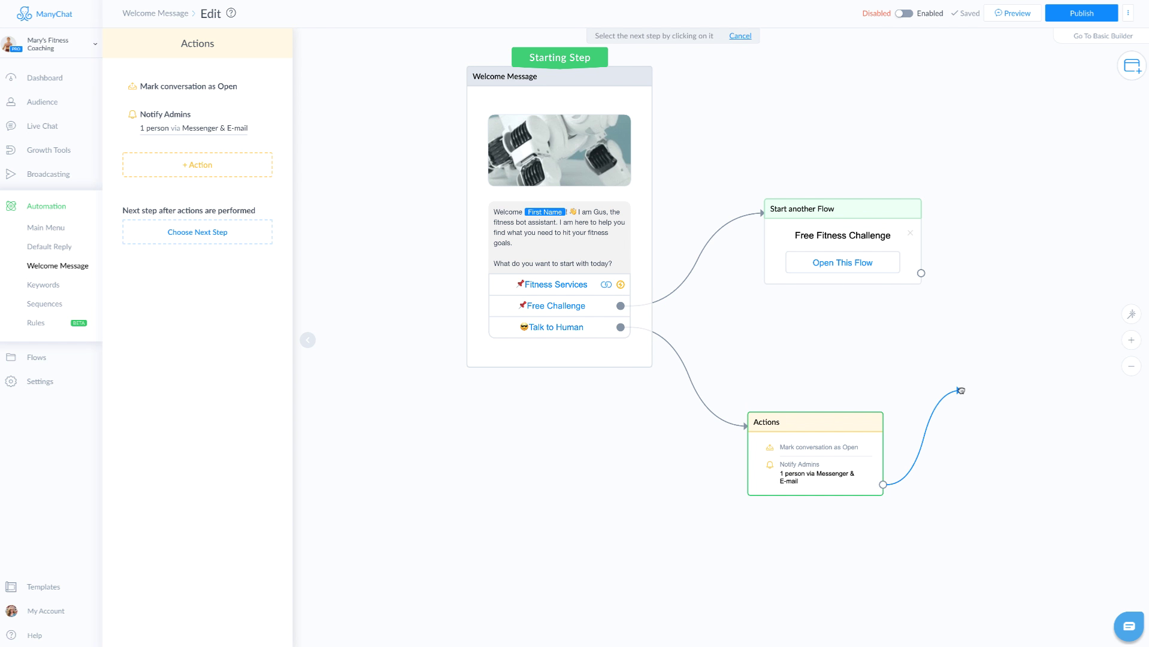
left_click(999, 278)
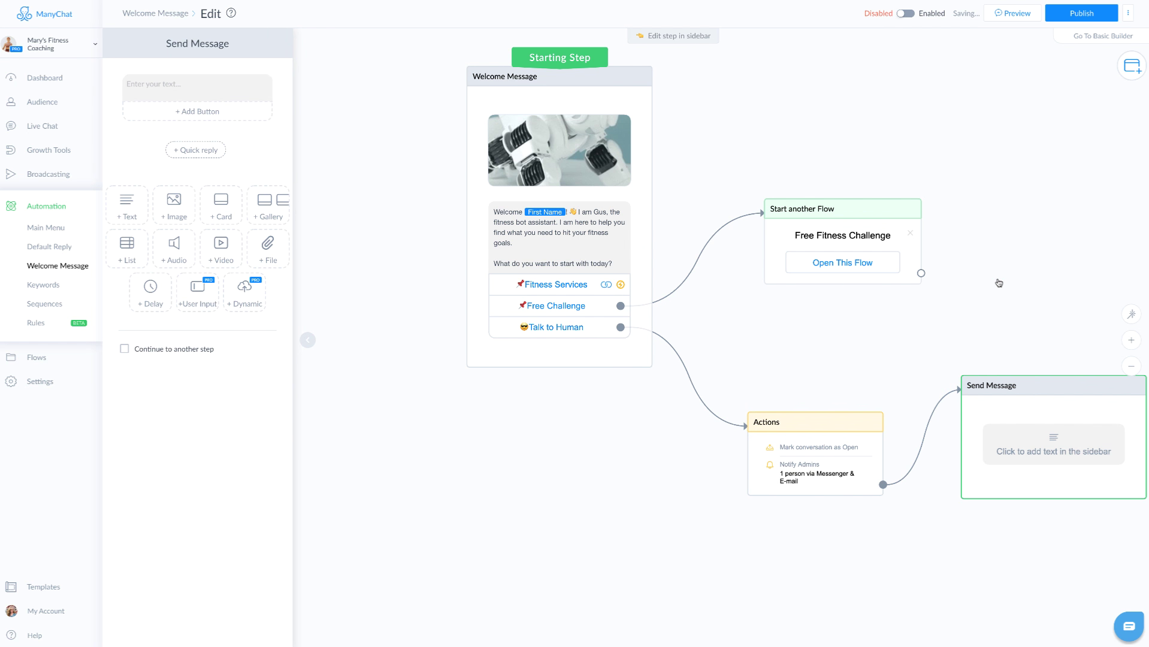
type("Thank you! Someone will be with you shortly.")
left_click(423, 146)
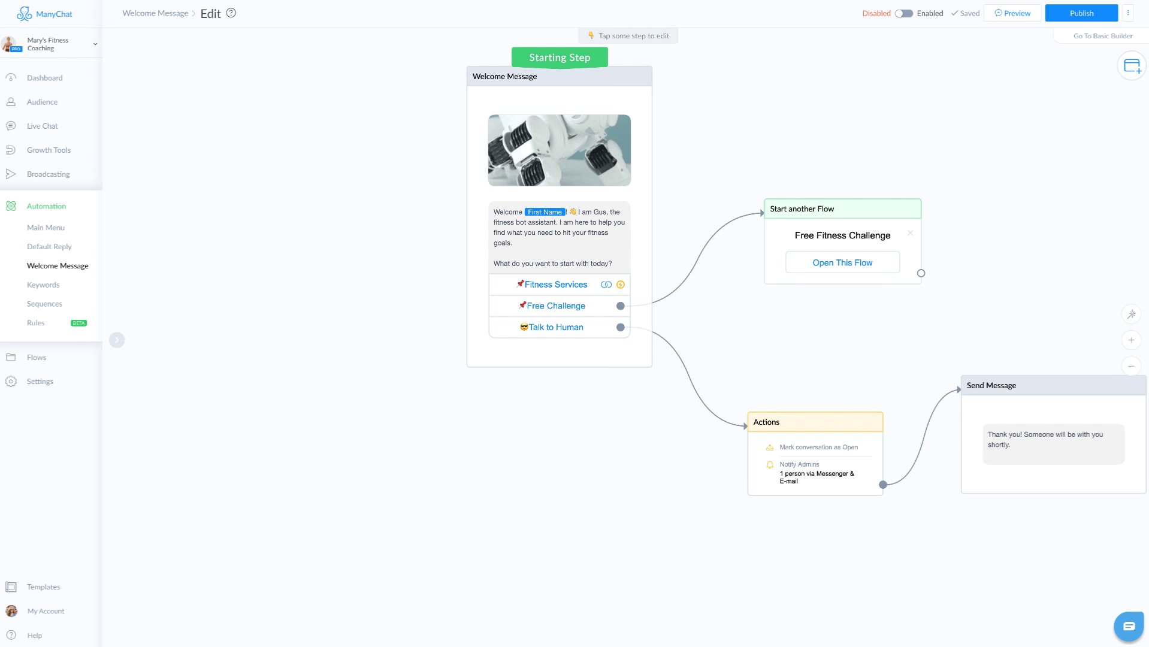
left_click(1082, 12)
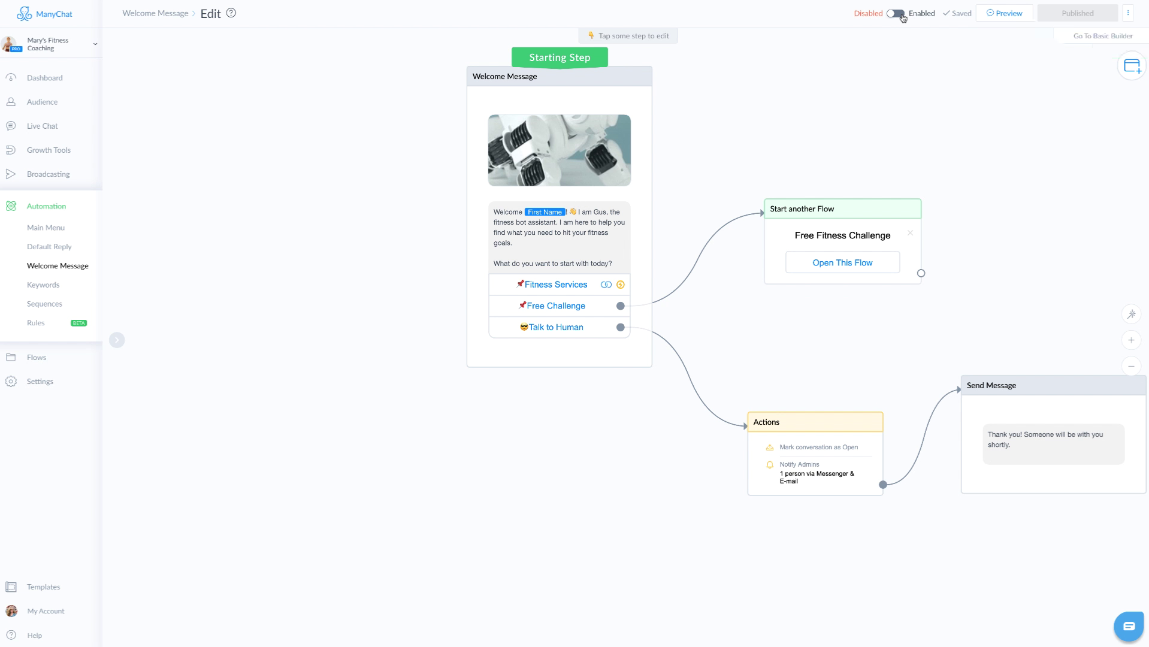
Switch the Welcome Message to Enabled and dismiss the Well done! dialog.
left_click(896, 13)
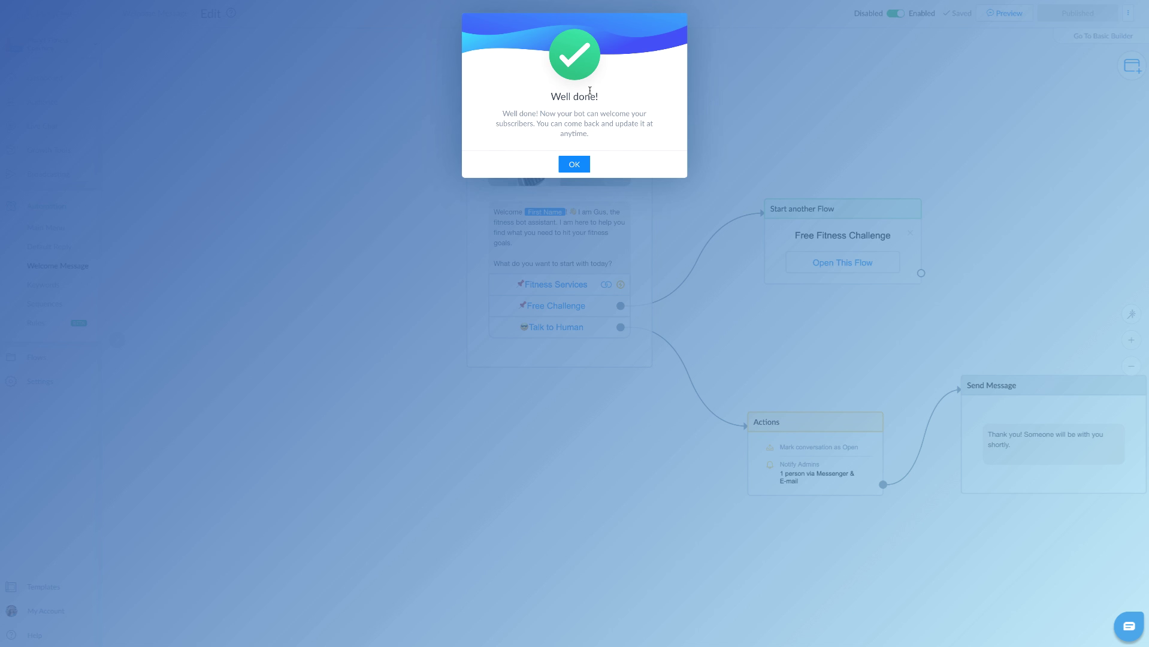
left_click(569, 167)
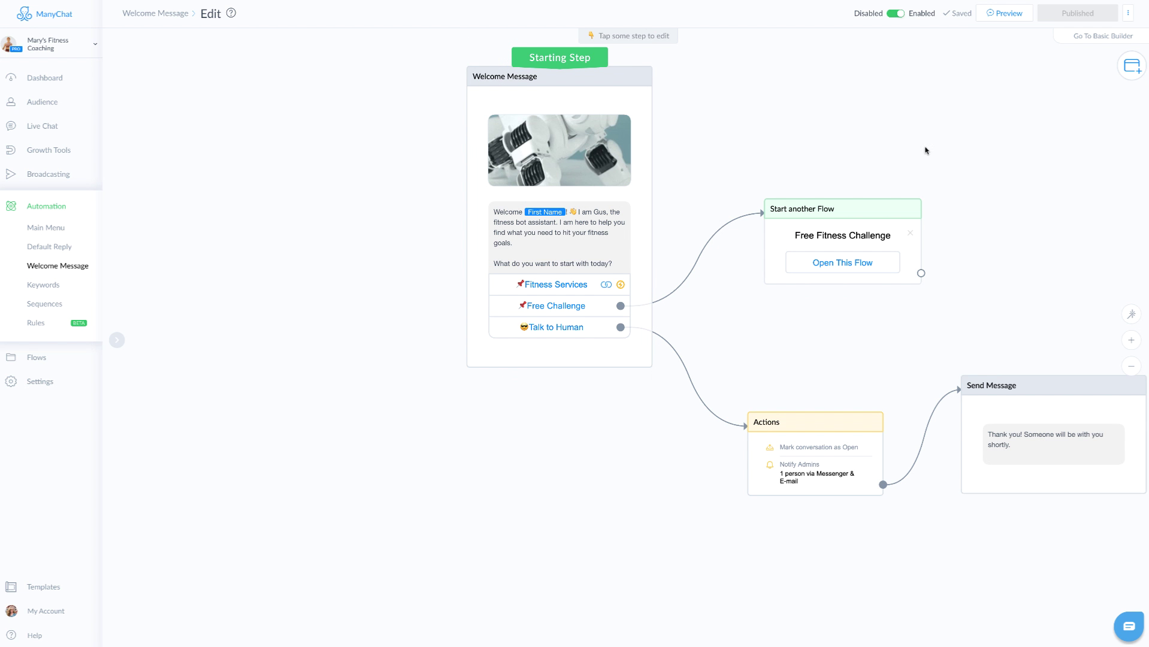